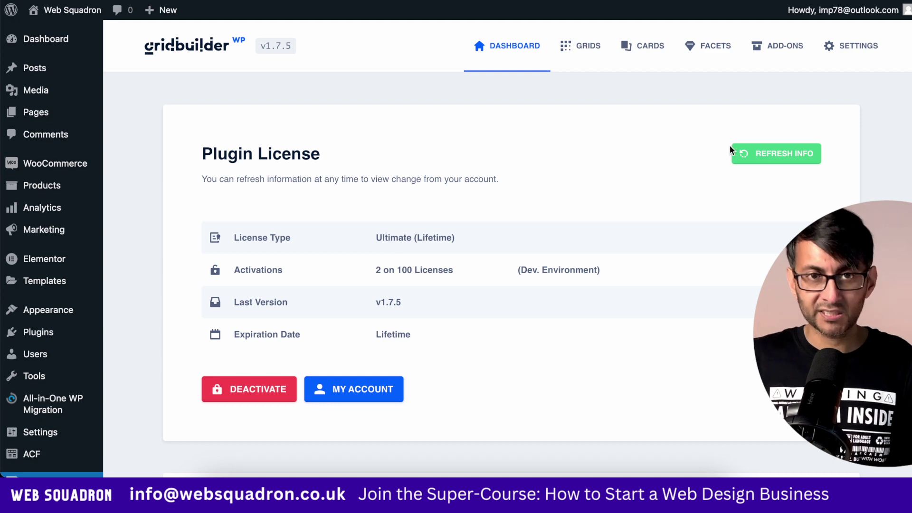
# Go to WP Grid Builder's Facets page, which lists no facets and offers demo facets
pyautogui.click(714, 46)
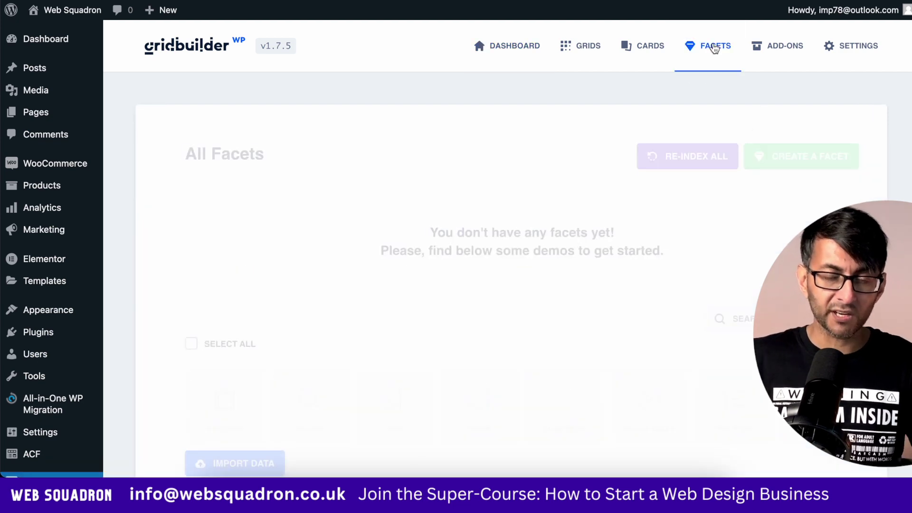
# Create a new facet titled 'Blog Category' and save it
pyautogui.scroll(-2, 364, 188)
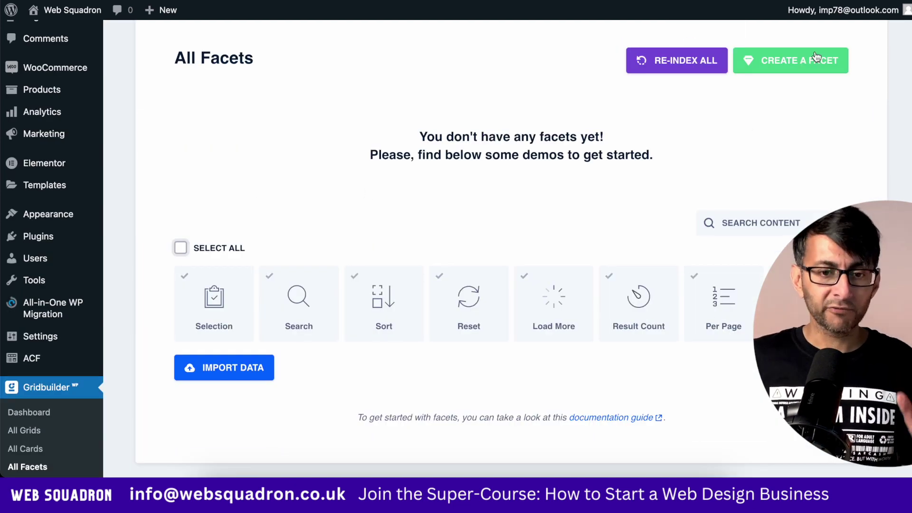
pyautogui.click(802, 66)
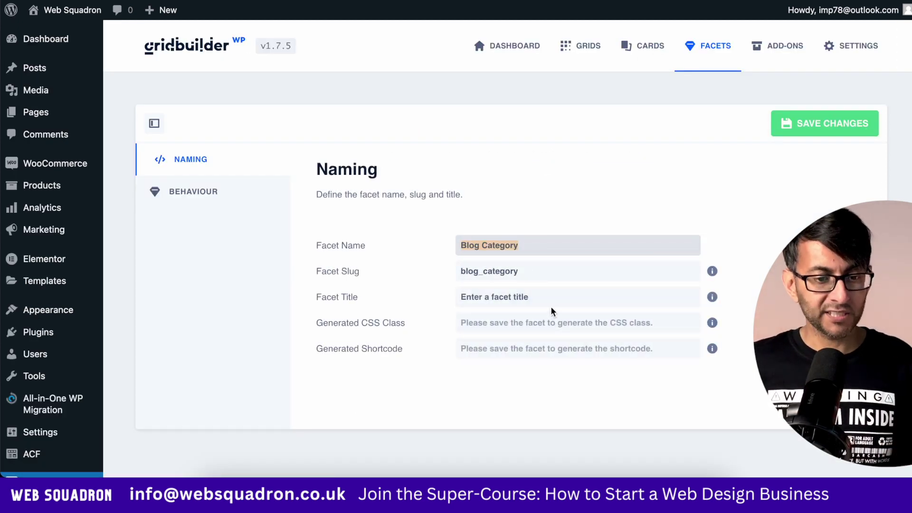
pyautogui.click(464, 296)
pyautogui.write('Blog Category')
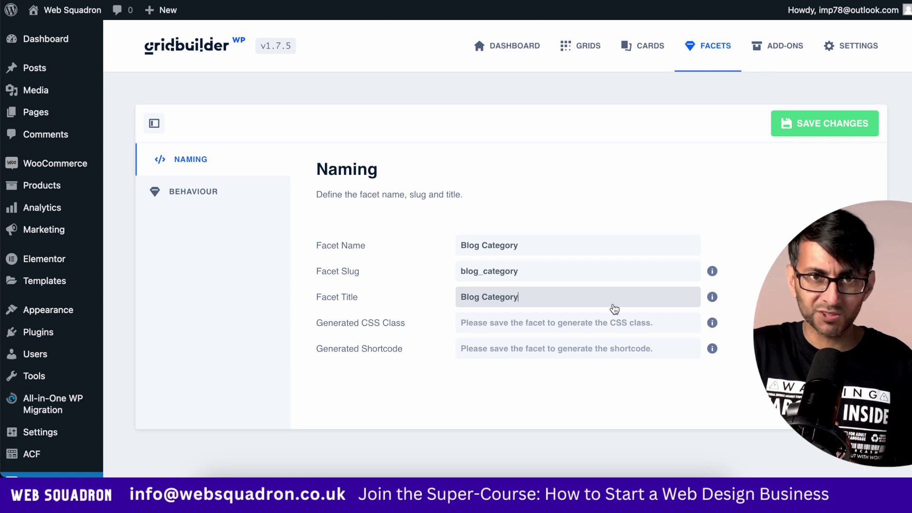
pyautogui.hotkey('ctrl', 's')
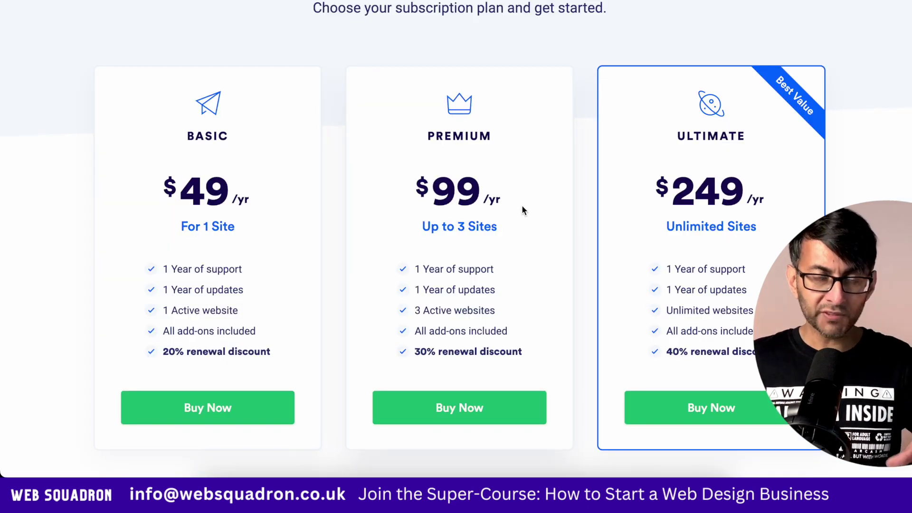
pyautogui.scroll(4, 522, 210)
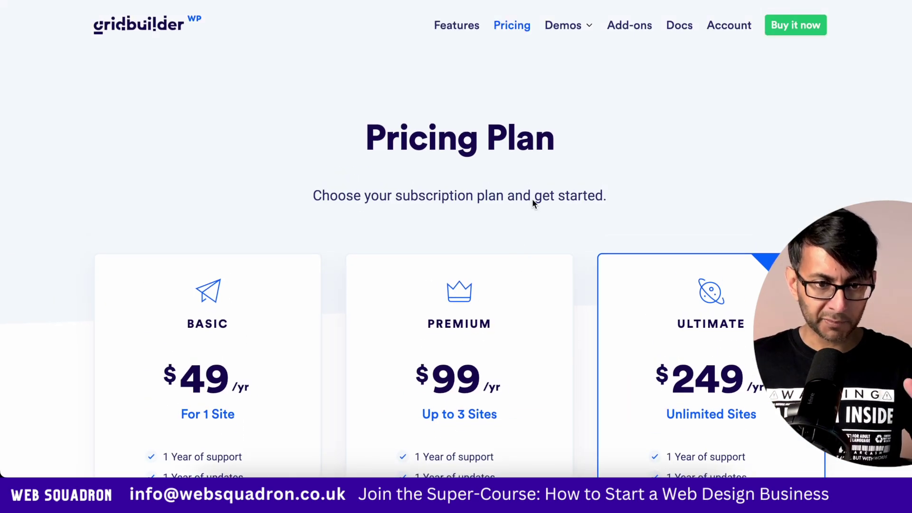
# Browse the Gridbuilder website's Add-ons page, including the Elementor add-on card
pyautogui.click(618, 26)
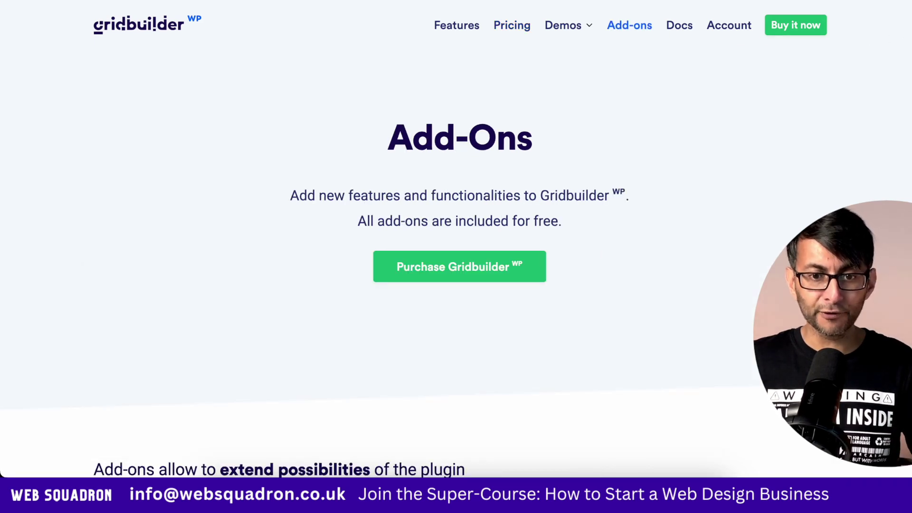
pyautogui.scroll(-10, 456, 257)
pyautogui.scroll(-7, 456, 256)
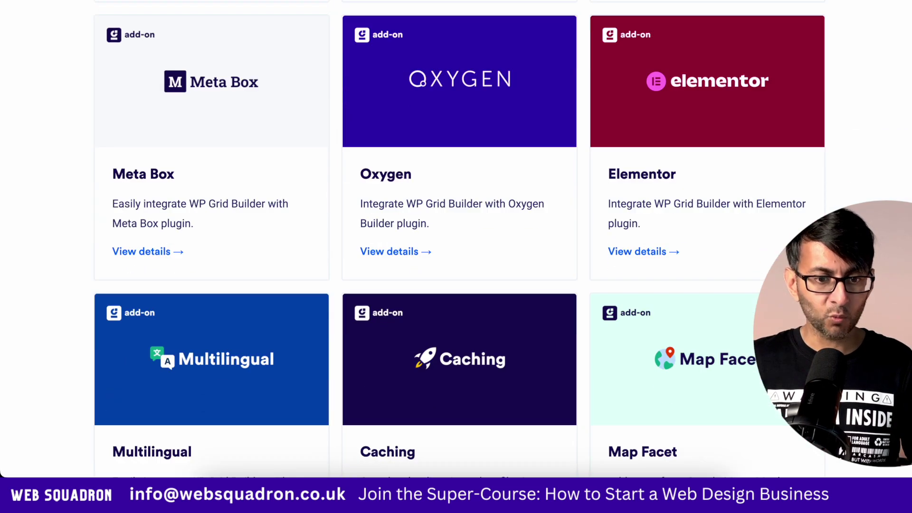
pyautogui.scroll(8, 455, 256)
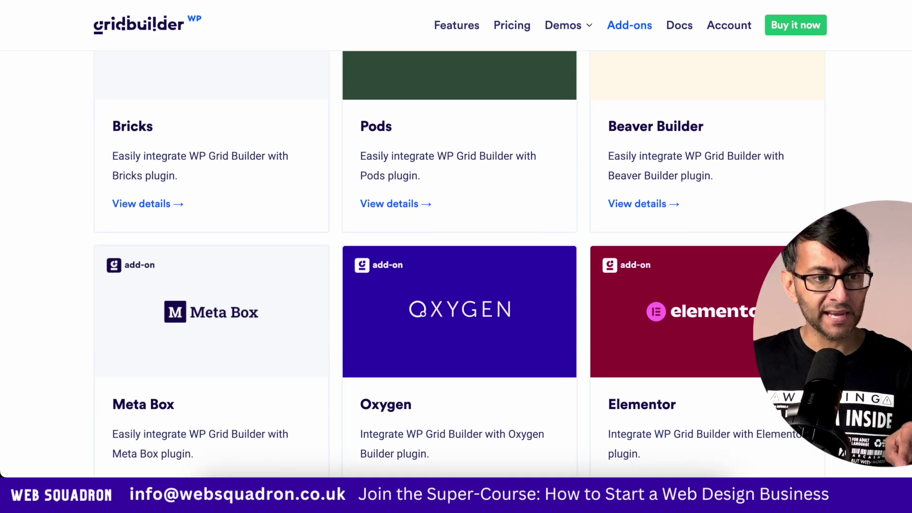
pyautogui.scroll(-10, 455, 256)
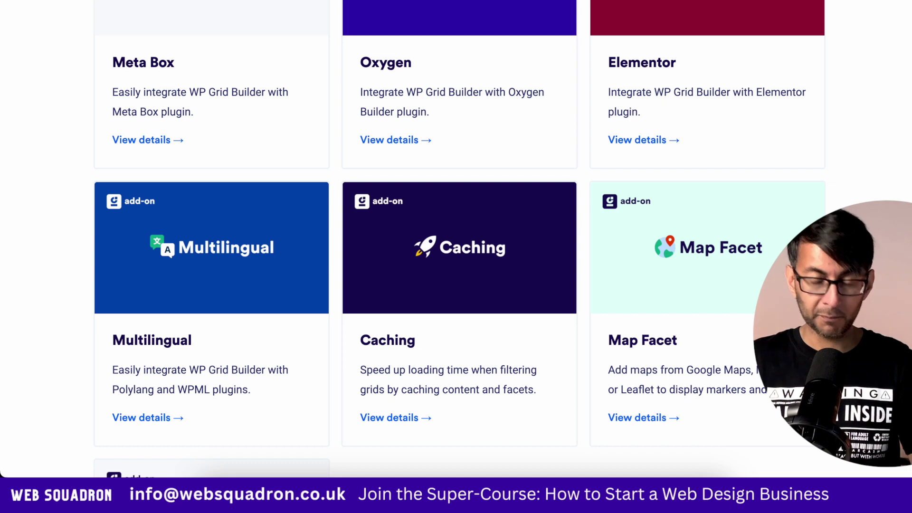
pyautogui.scroll(8, 709, 268)
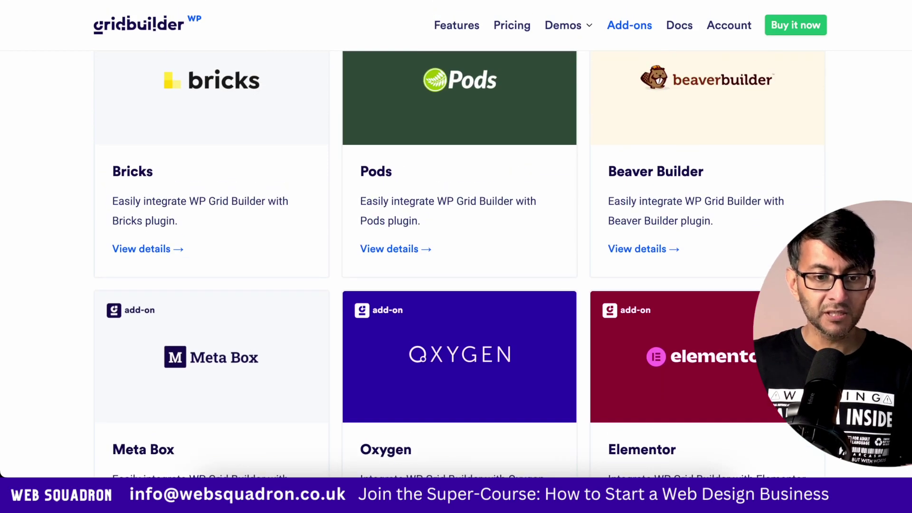
pyautogui.scroll(-3, 710, 268)
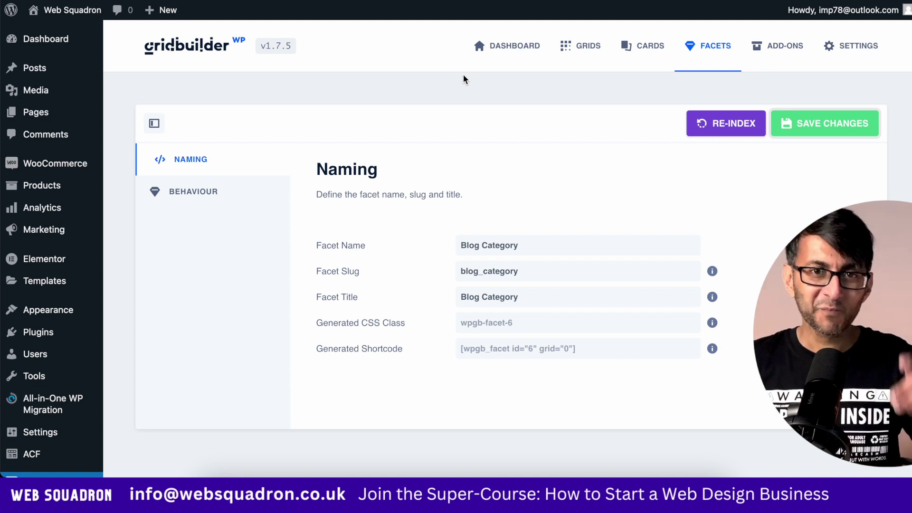
# Show the Blog Category facet's Behaviour settings down to the Filter By section
pyautogui.click(190, 192)
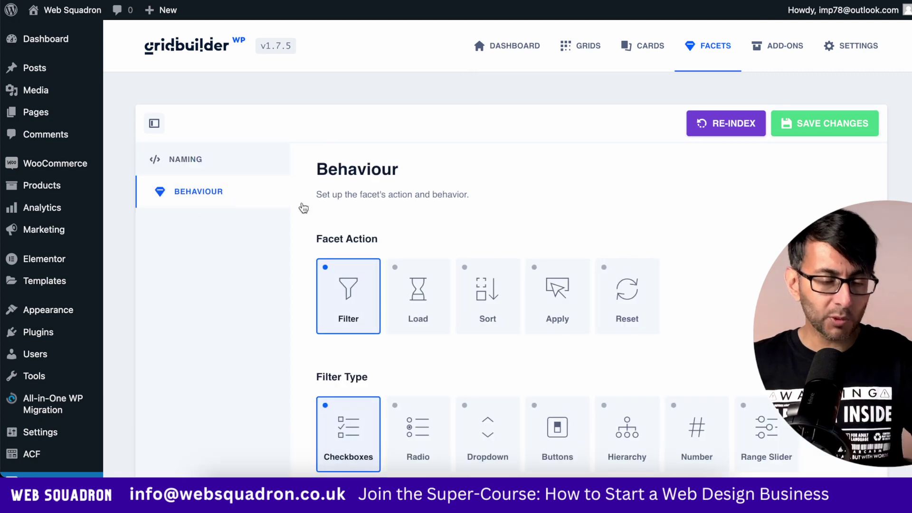
pyautogui.scroll(-5, 458, 289)
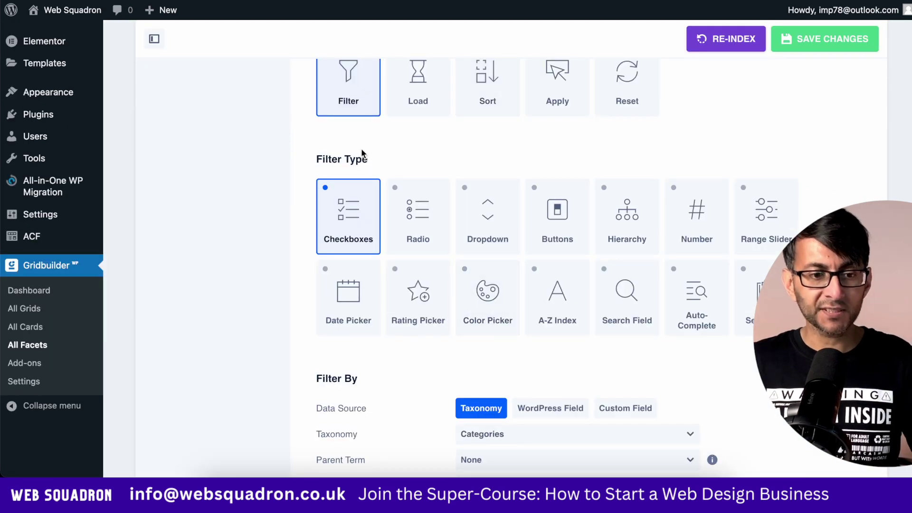
pyautogui.scroll(1, 360, 117)
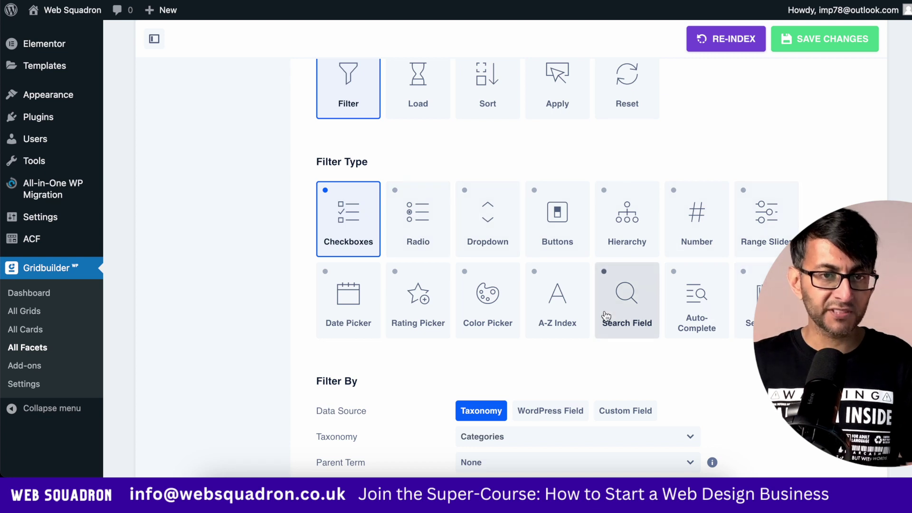
pyautogui.scroll(-1, 562, 317)
pyautogui.scroll(-2, 562, 317)
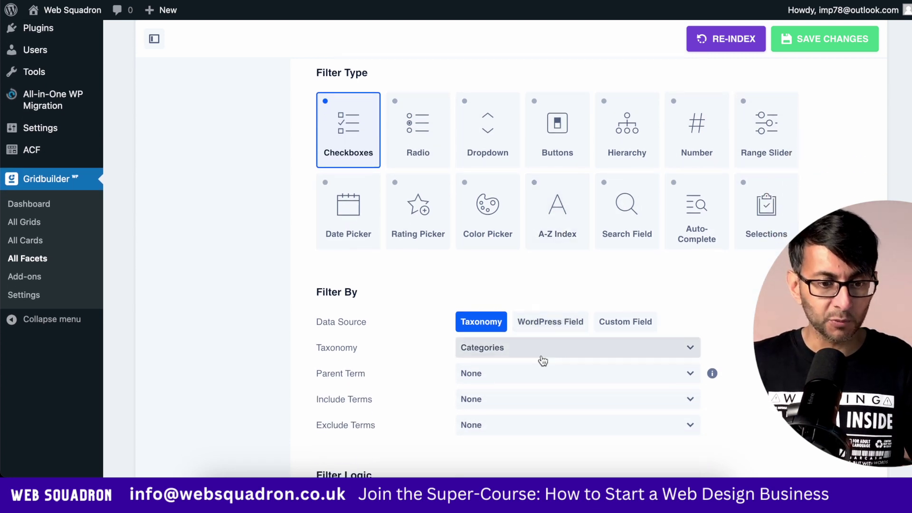
pyautogui.scroll(-3, 554, 223)
# Browse the Taxonomy dropdown's options, with Categories as the taxonomy
pyautogui.click(559, 224)
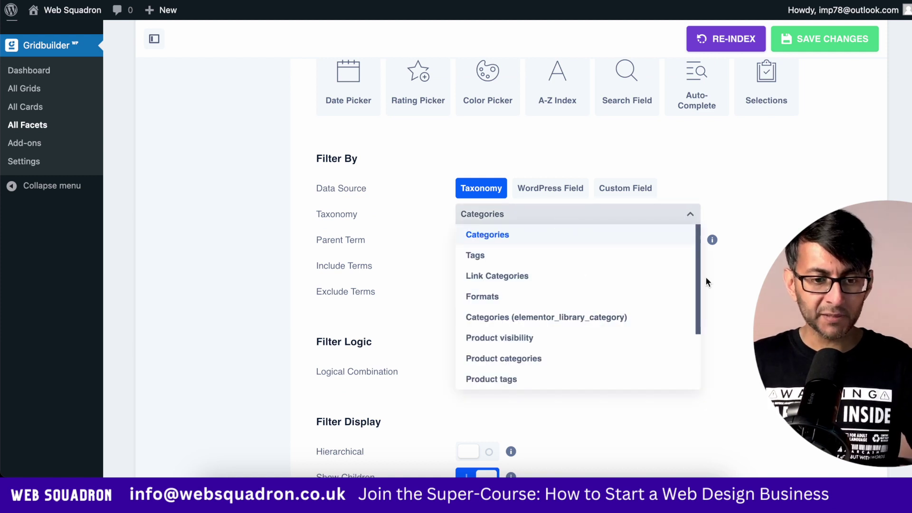
pyautogui.moveTo(699, 273); pyautogui.dragTo(701, 350)
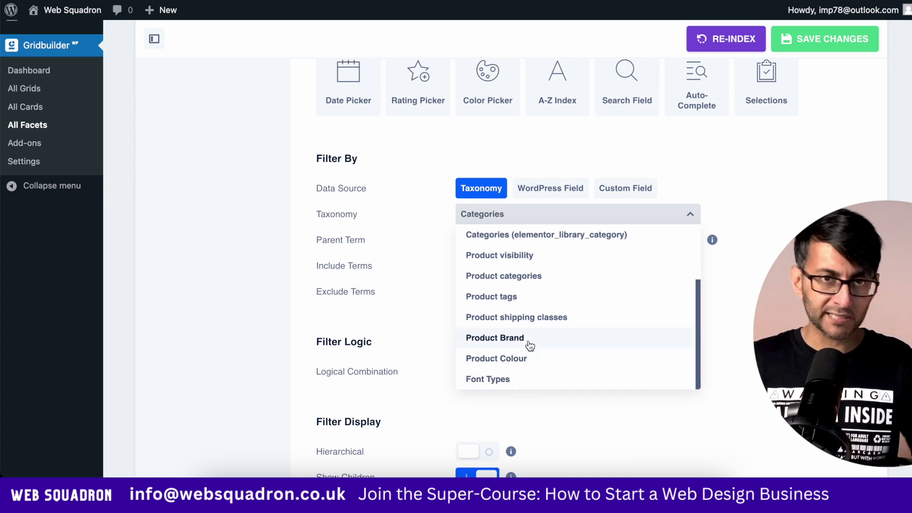
pyautogui.scroll(1, 530, 346)
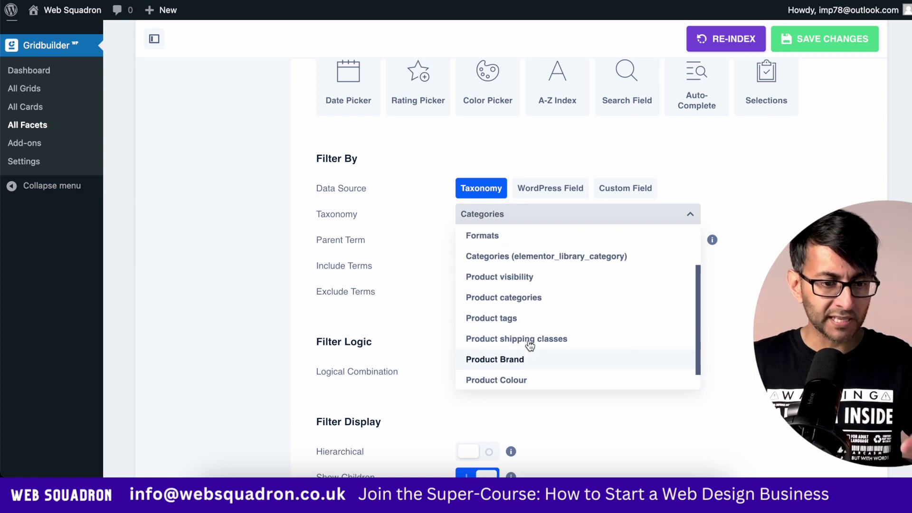
pyautogui.scroll(3, 531, 341)
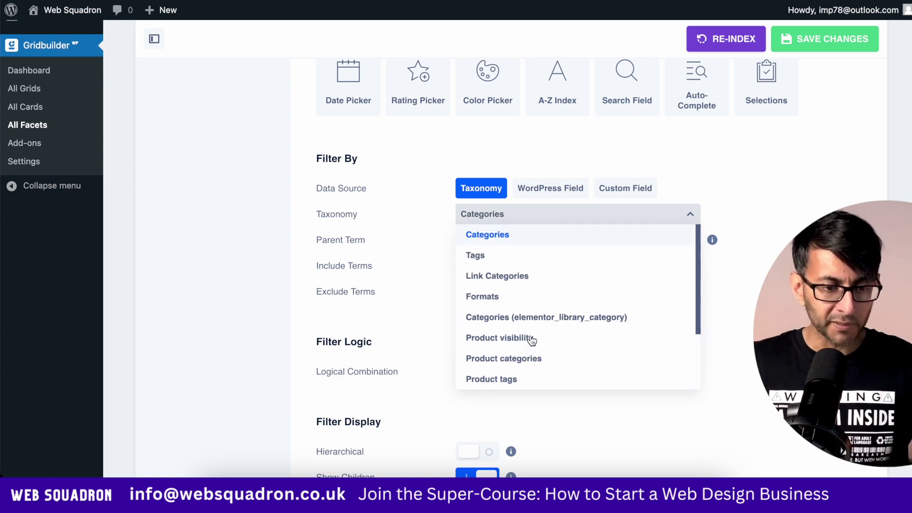
pyautogui.scroll(2, 527, 278)
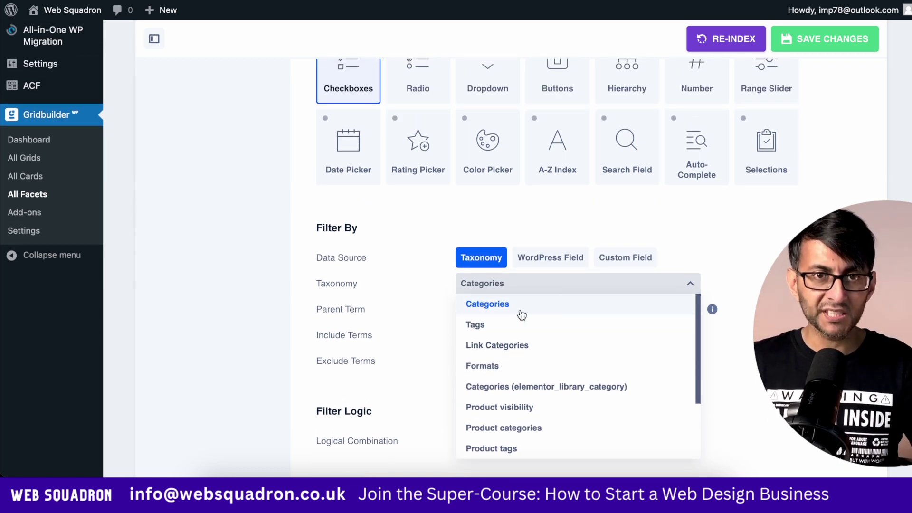
# Keep Categories as the taxonomy and search 'unc' in Exclude Terms without excluding anything
pyautogui.click(237, 294)
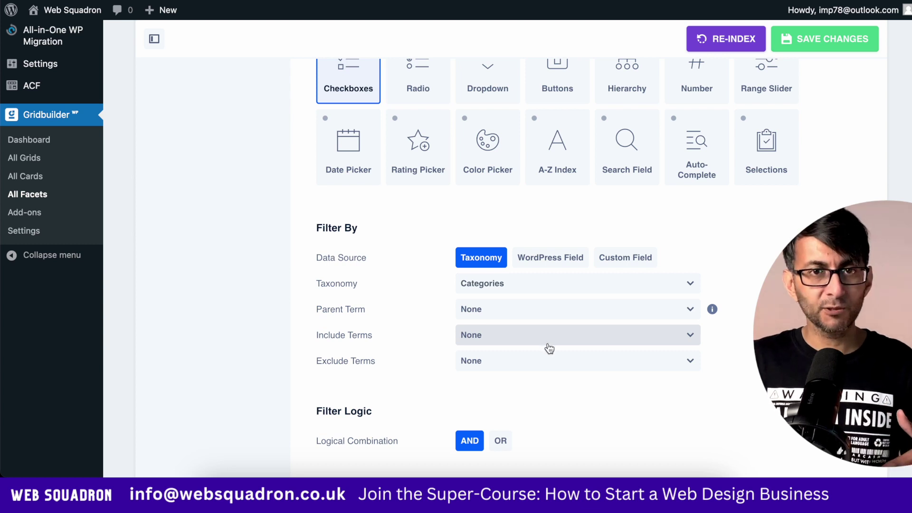
pyautogui.click(549, 360)
pyautogui.write('unc')
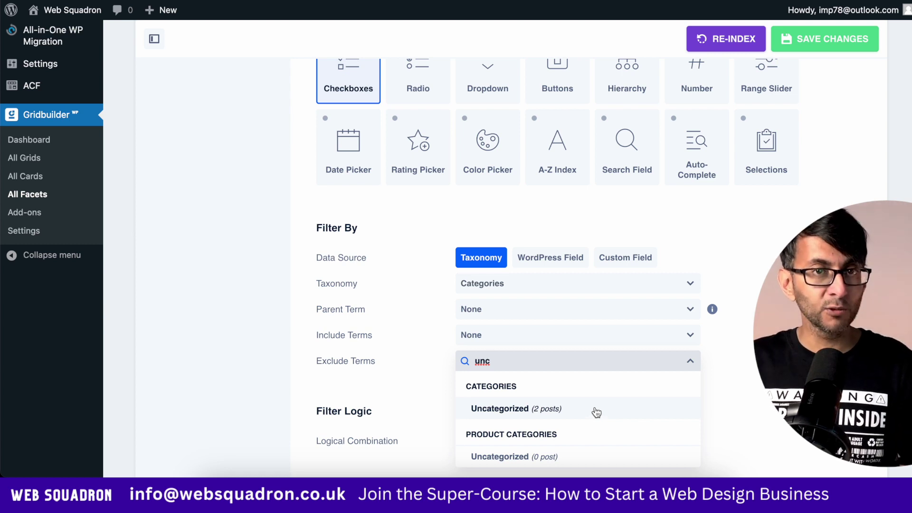
pyautogui.scroll(-5, 565, 229)
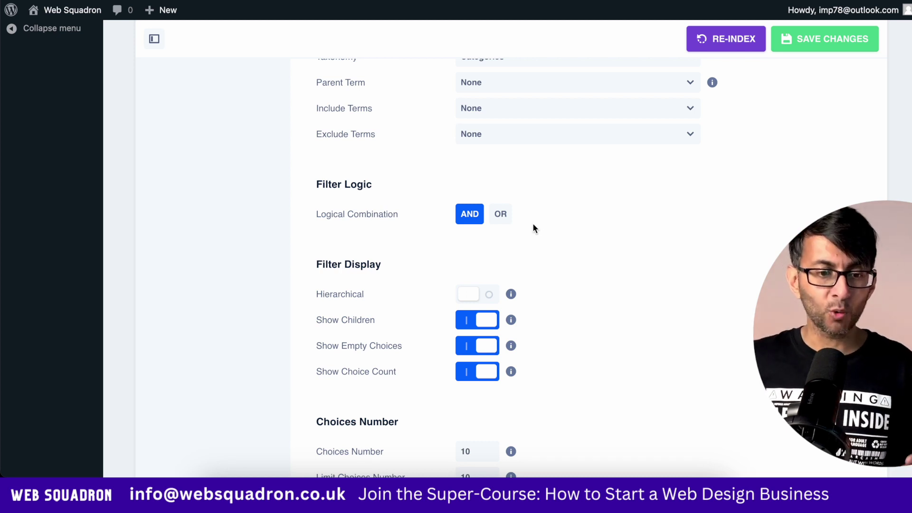
# Set the facet's logic to OR and turn off Show Choice Count and Show Empty Choices
pyautogui.click(501, 214)
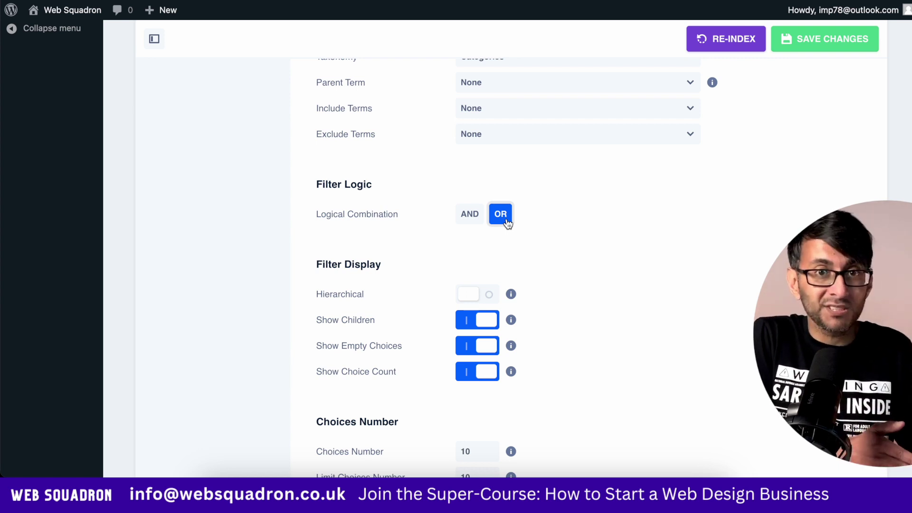
pyautogui.scroll(-3, 508, 238)
pyautogui.moveTo(511, 289)
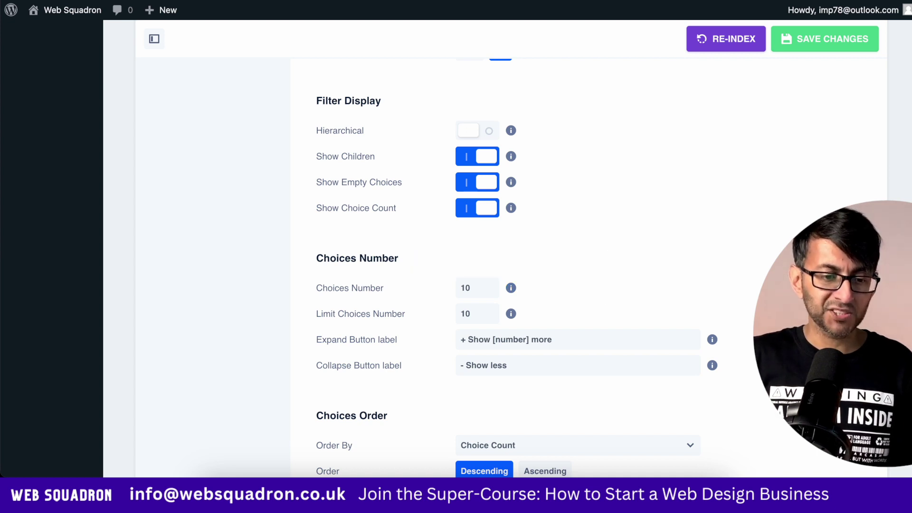
pyautogui.scroll(2, 508, 266)
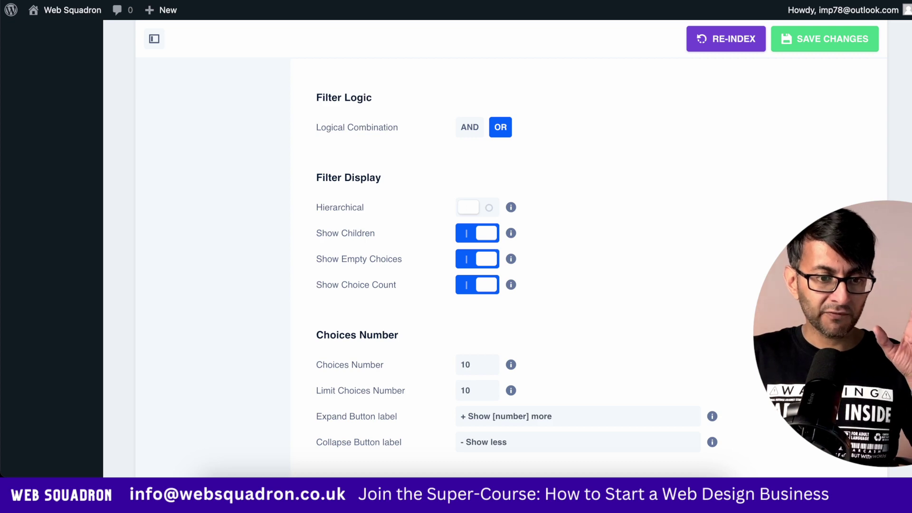
pyautogui.scroll(10, 508, 266)
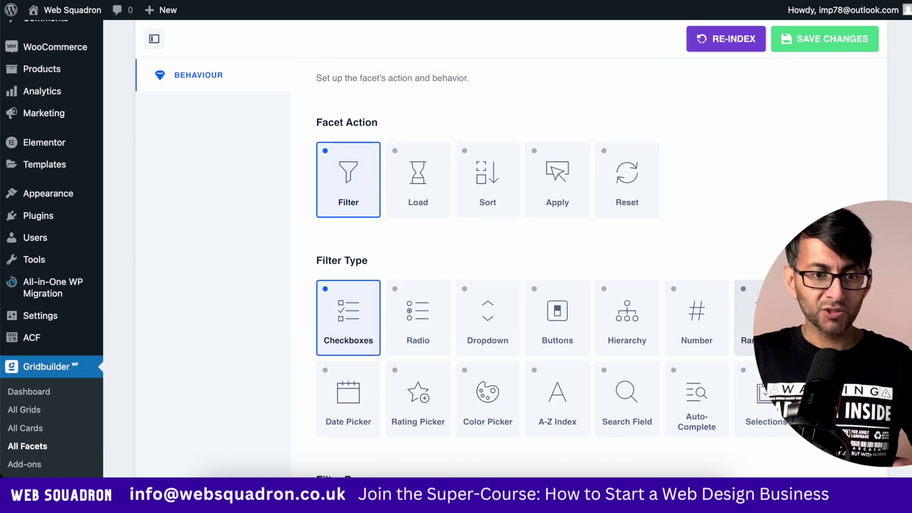
pyautogui.scroll(-2, 508, 266)
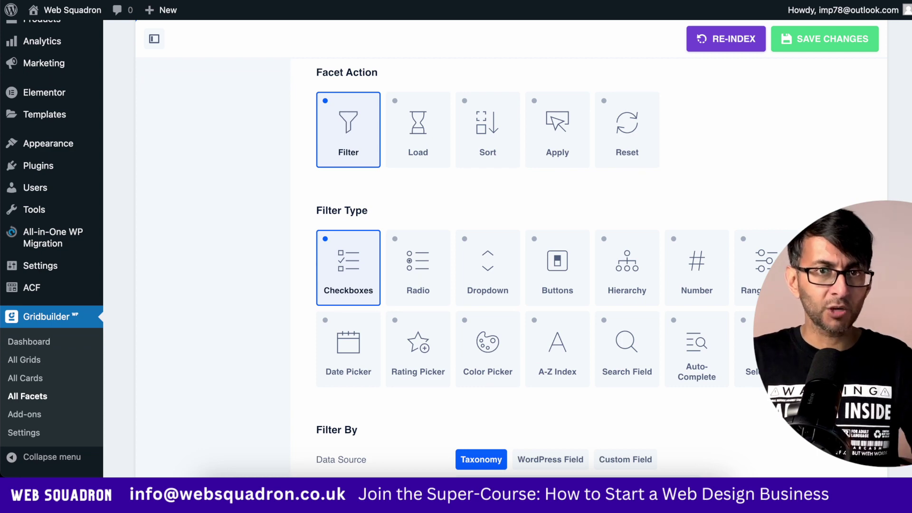
pyautogui.scroll(1, 508, 266)
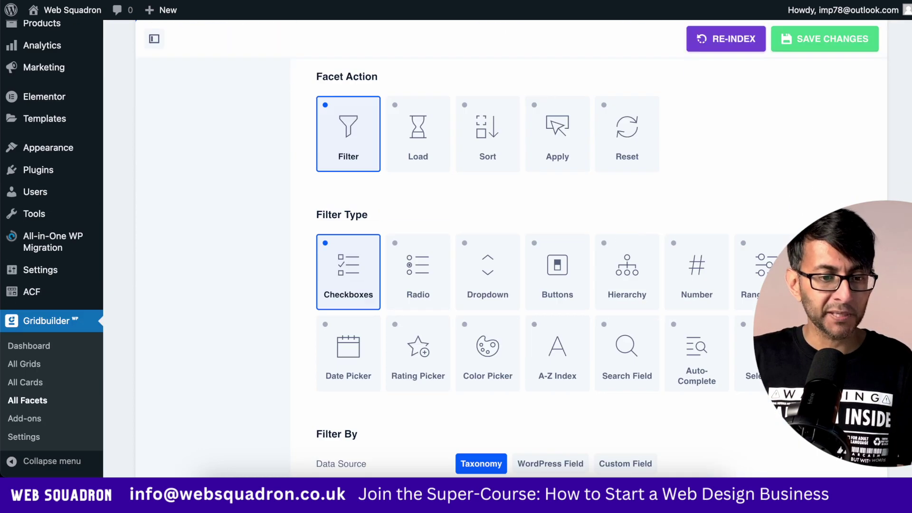
pyautogui.scroll(-10, 708, 325)
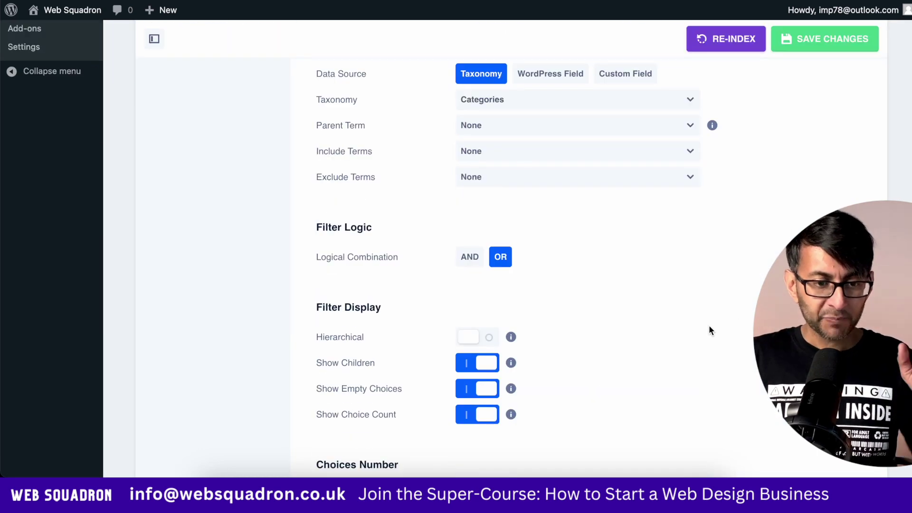
pyautogui.click(471, 417)
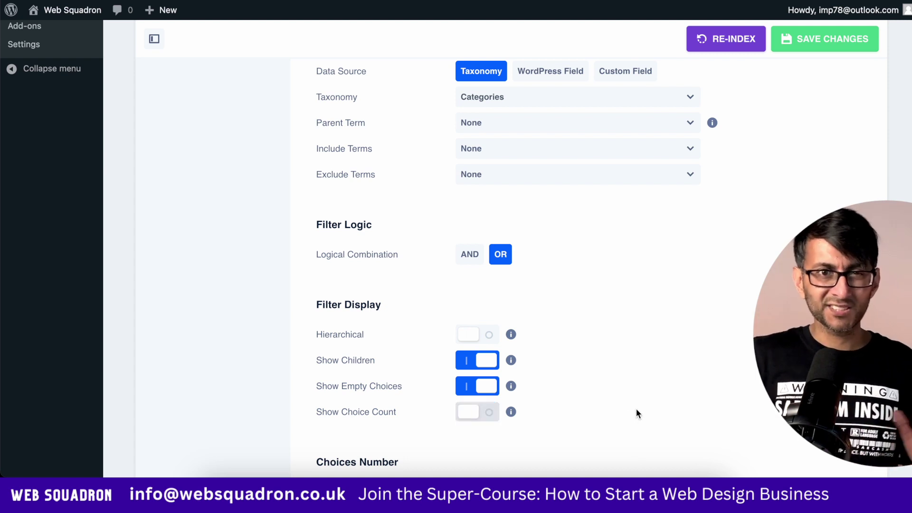
pyautogui.click(479, 386)
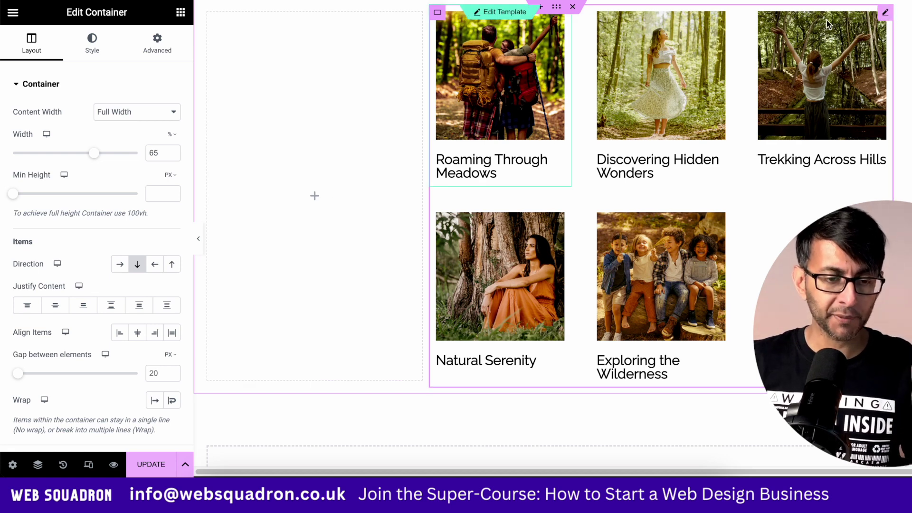
# Add a Facet widget to the left column using Blog Category, filtering Loop Grid (97a81f5)
pyautogui.click(181, 12)
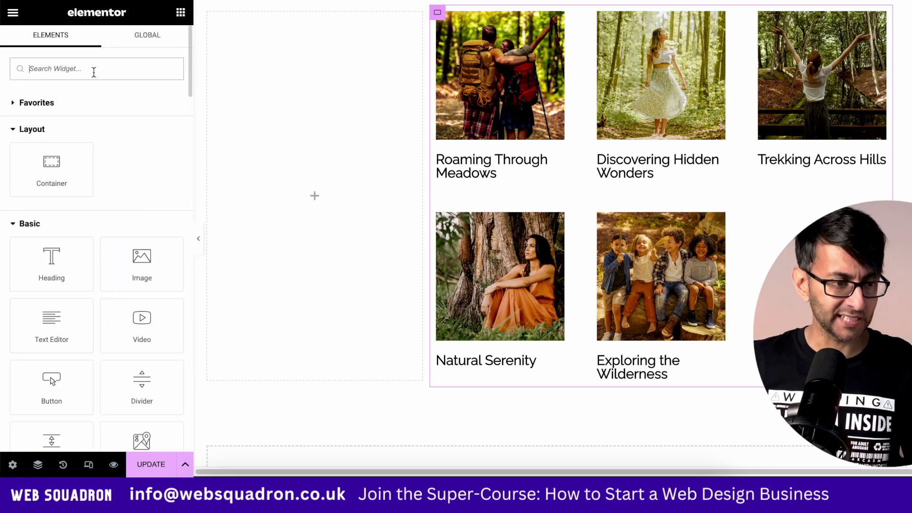
pyautogui.write('facet')
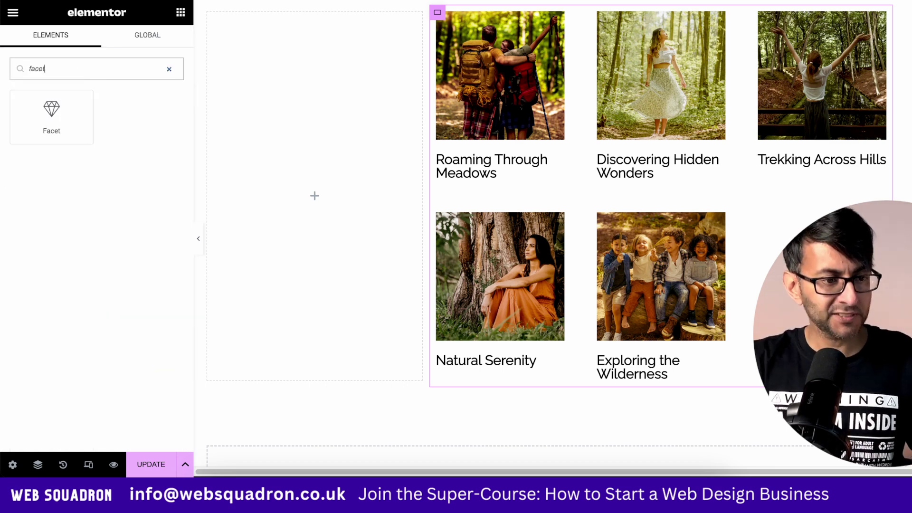
pyautogui.moveTo(51, 112); pyautogui.dragTo(320, 114)
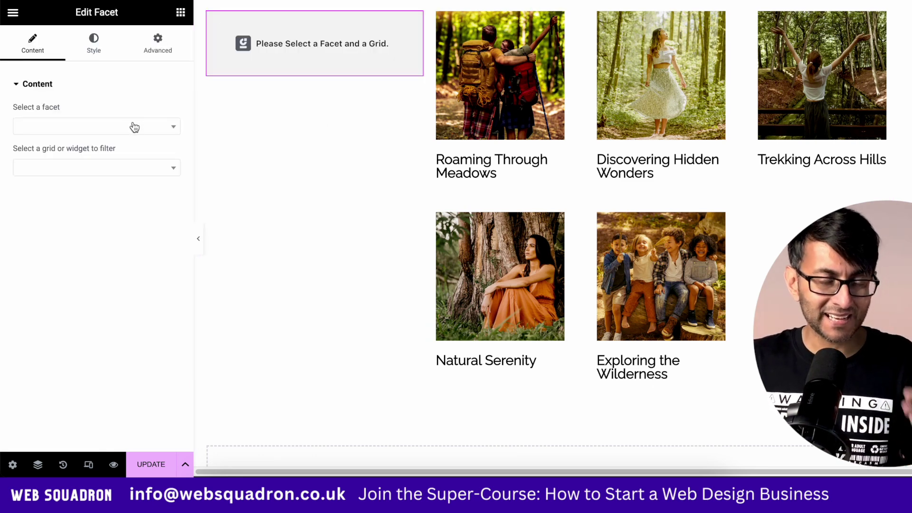
pyautogui.click(118, 126)
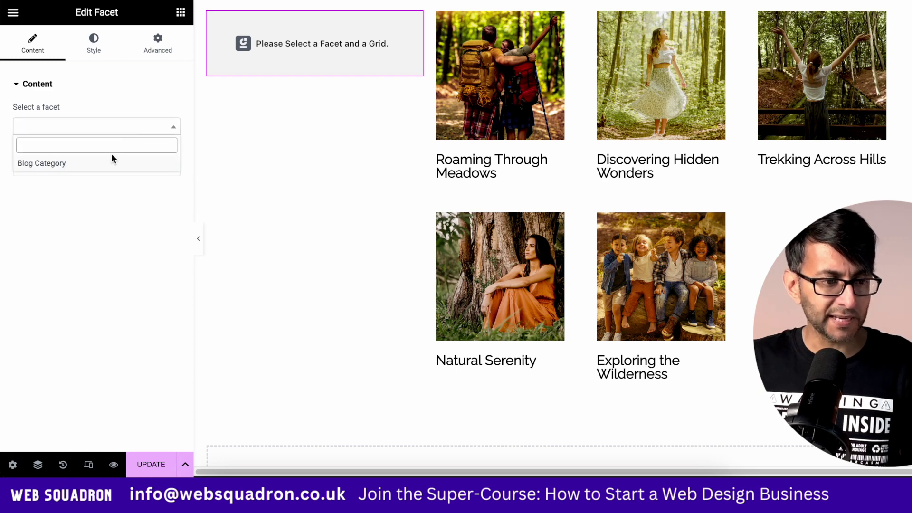
pyautogui.click(93, 167)
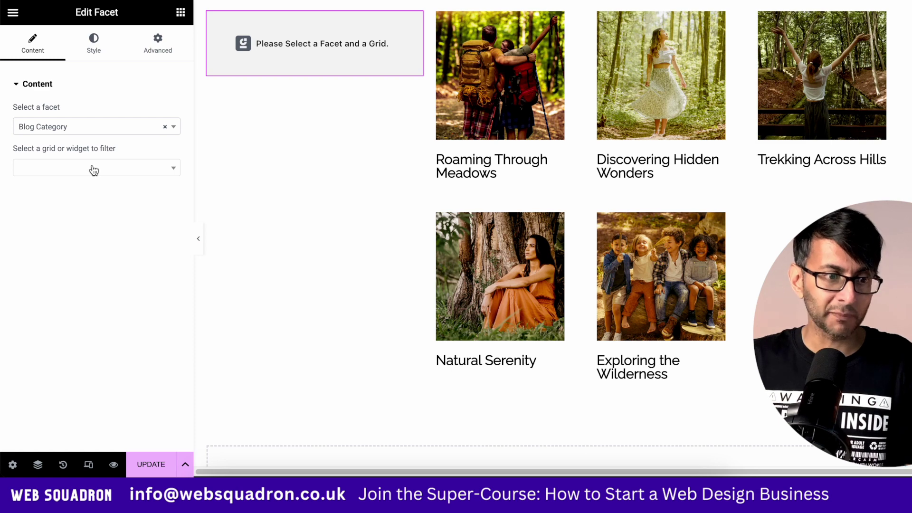
pyautogui.click(96, 167)
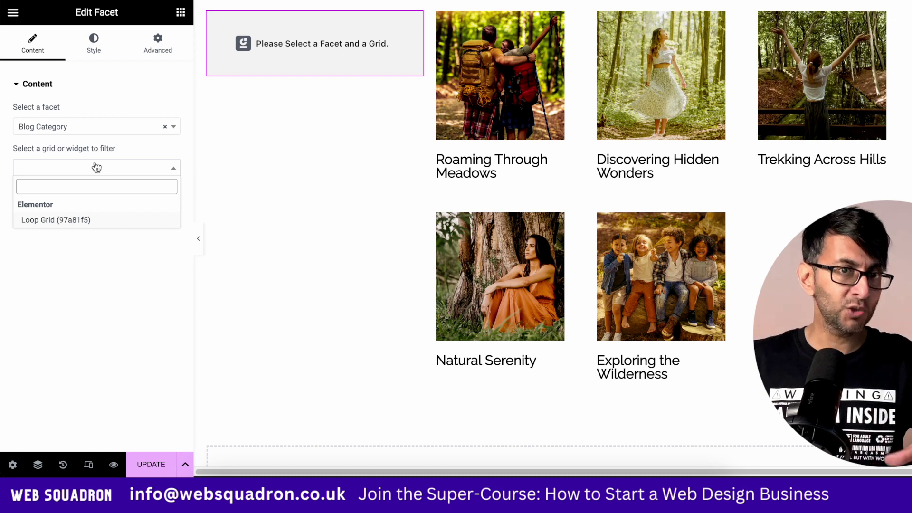
pyautogui.click(94, 222)
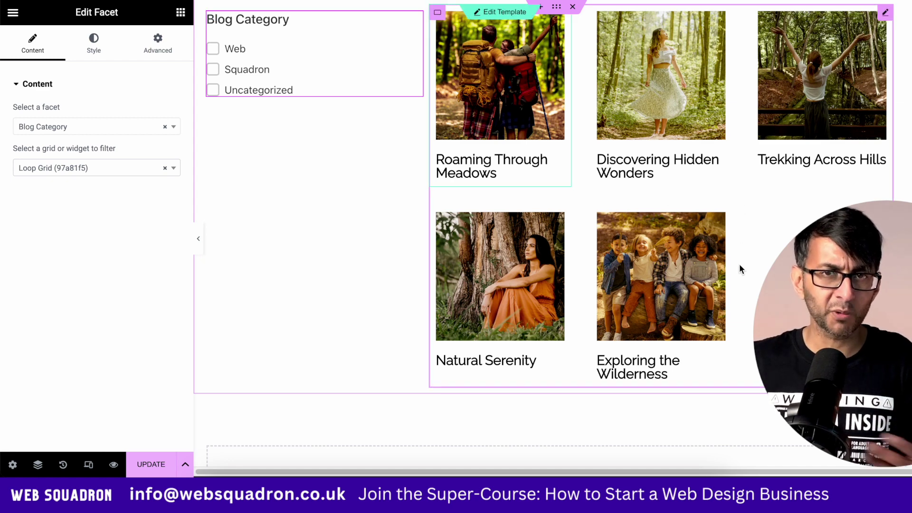
# Check the loop grid's WP Grid Builder settings, then save the page
pyautogui.click(862, 96)
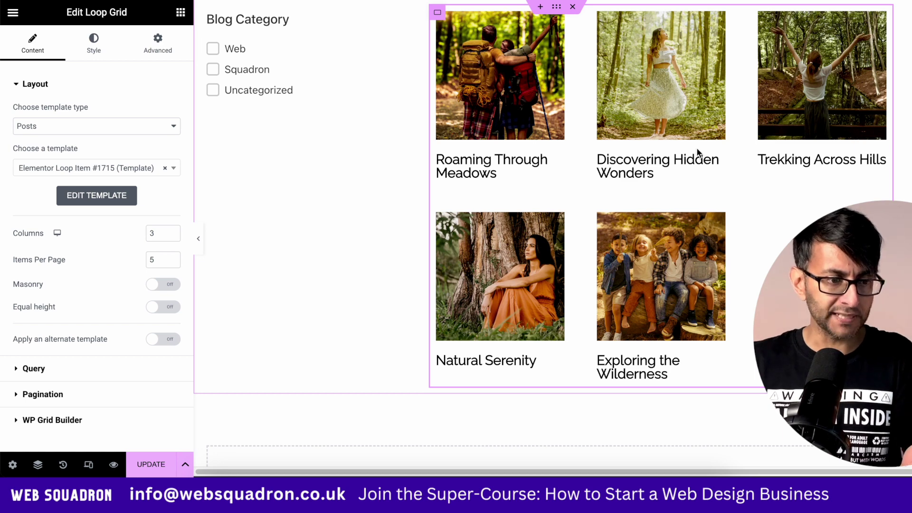
pyautogui.click(119, 421)
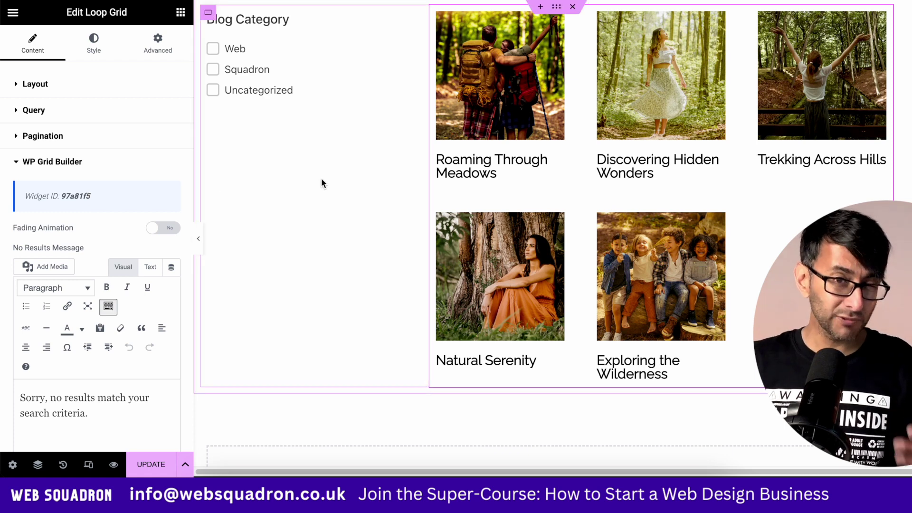
pyautogui.click(385, 62)
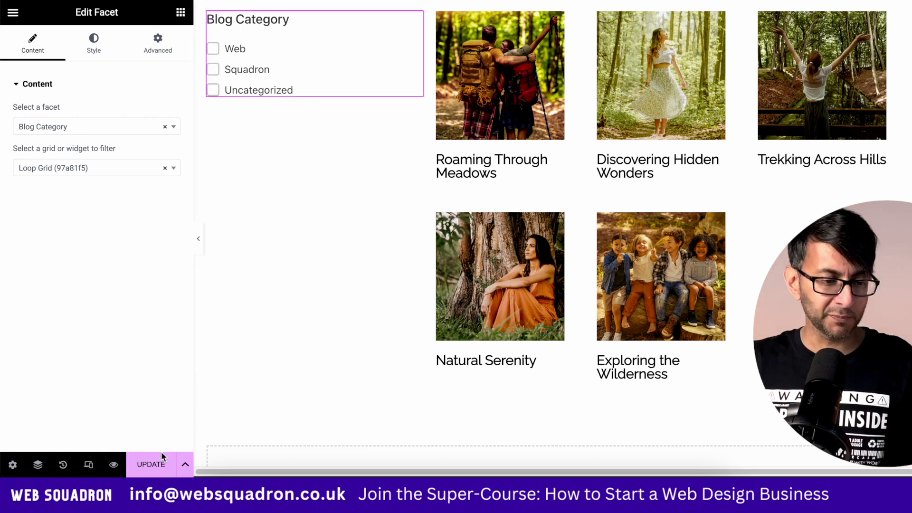
pyautogui.click(154, 473)
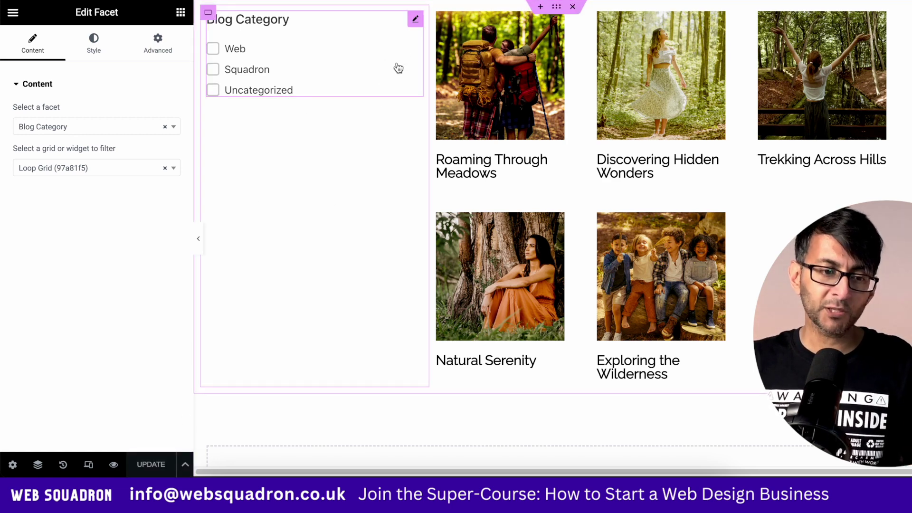
# Review the facet's Style options, then tick Squadron on the live page to filter posts
pyautogui.click(104, 56)
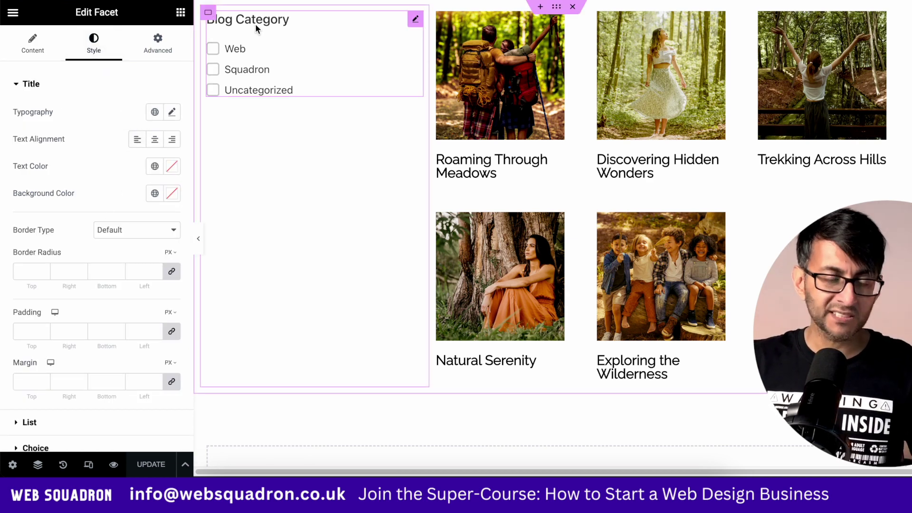
pyautogui.scroll(-3, 141, 238)
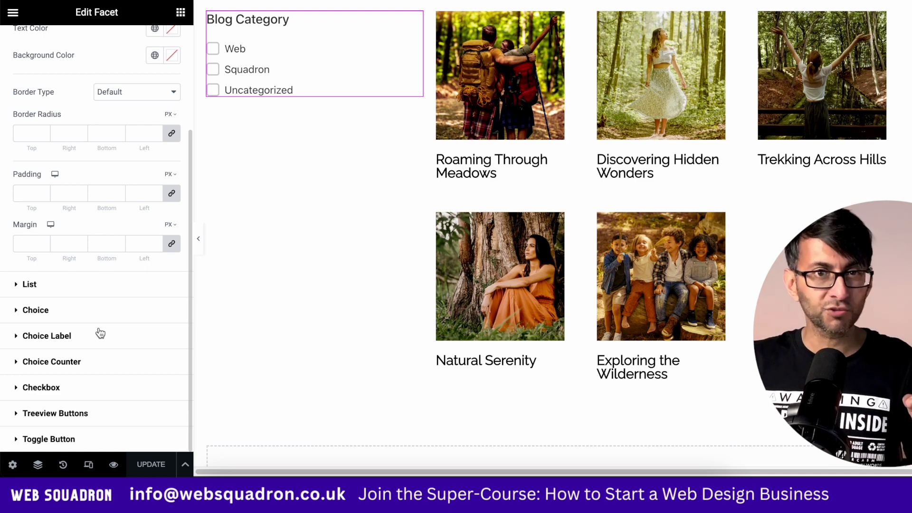
pyautogui.click(85, 91)
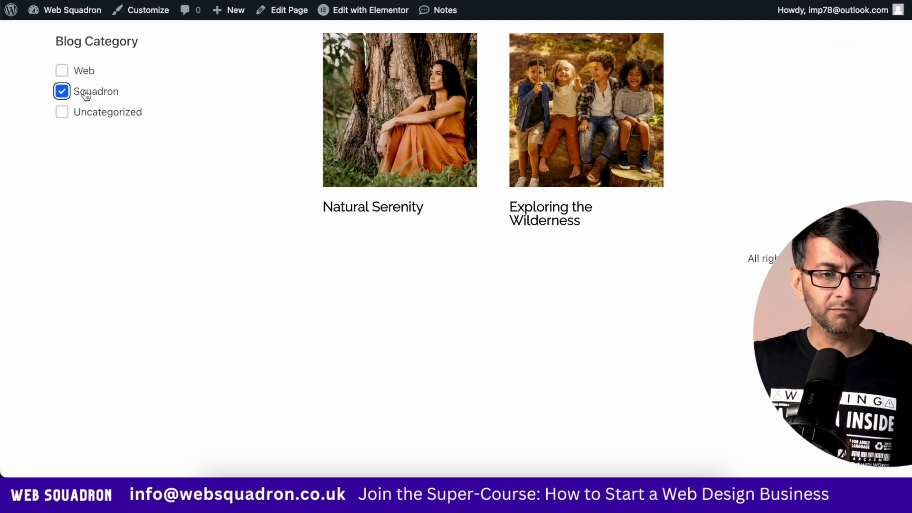
# Test the Web, Squadron and Uncategorized checkboxes, then clear them to show all posts
pyautogui.click(82, 73)
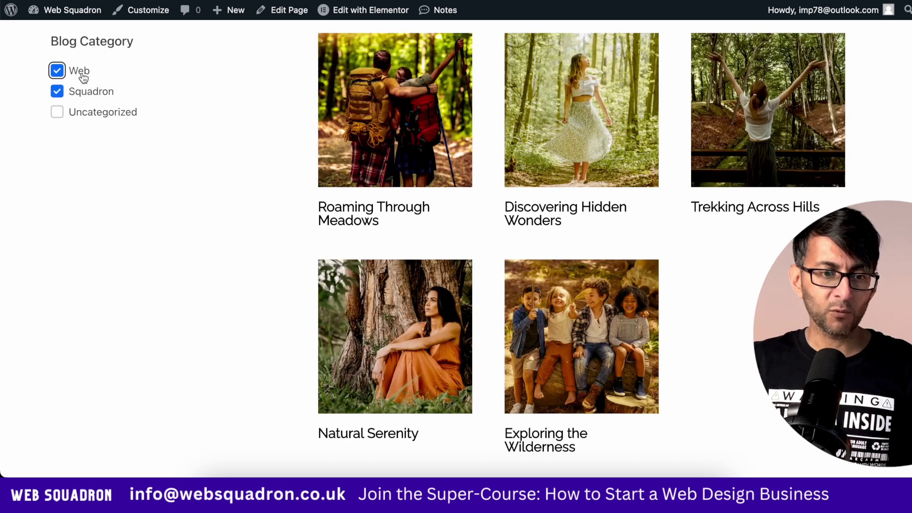
pyautogui.click(85, 92)
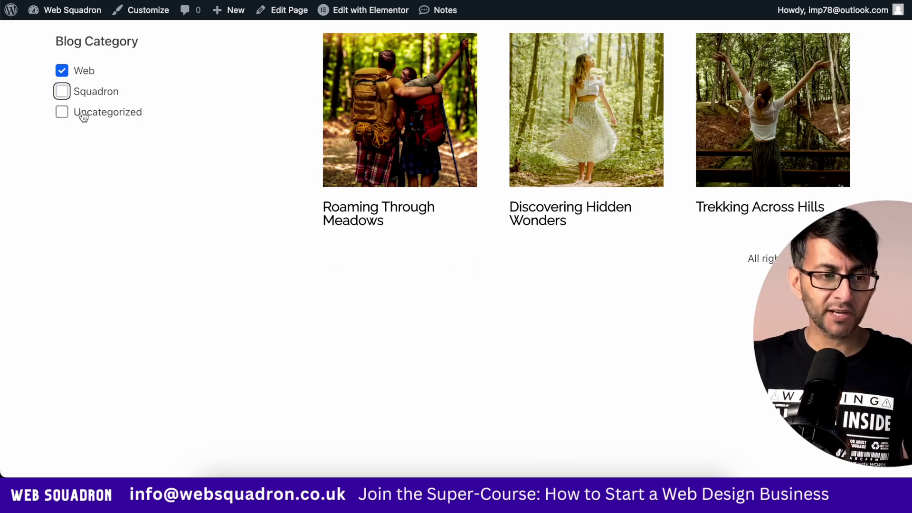
pyautogui.click(81, 113)
pyautogui.click(81, 72)
pyautogui.click(83, 114)
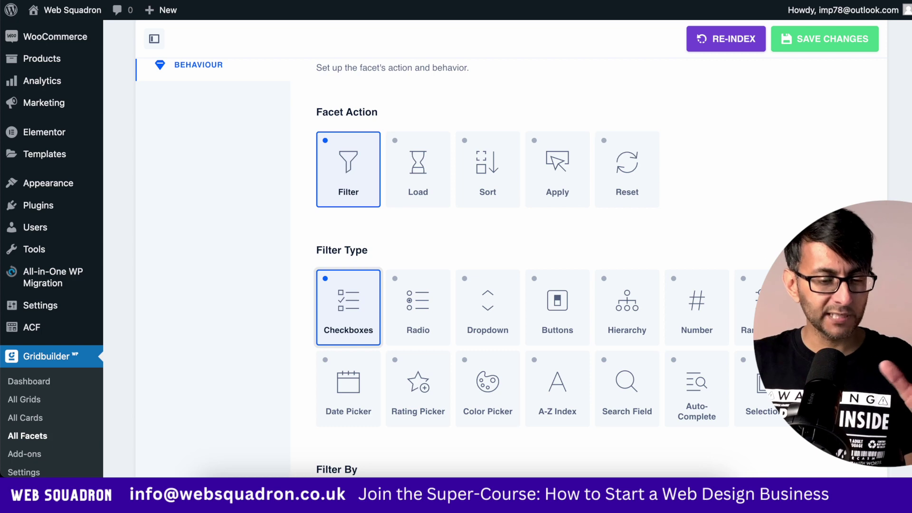
# Change the facet's Filter Type to Buttons, save, and test the Squadron and All buttons
pyautogui.click(568, 330)
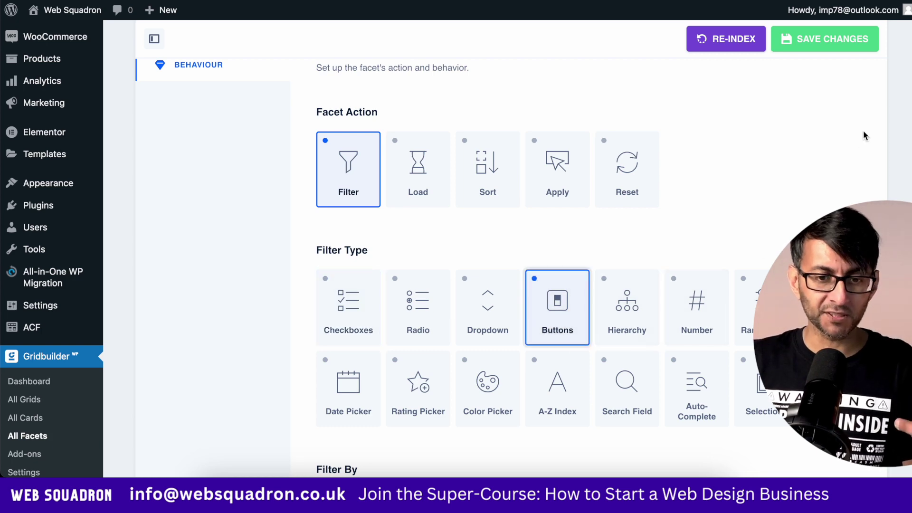
pyautogui.scroll(-10, 475, 266)
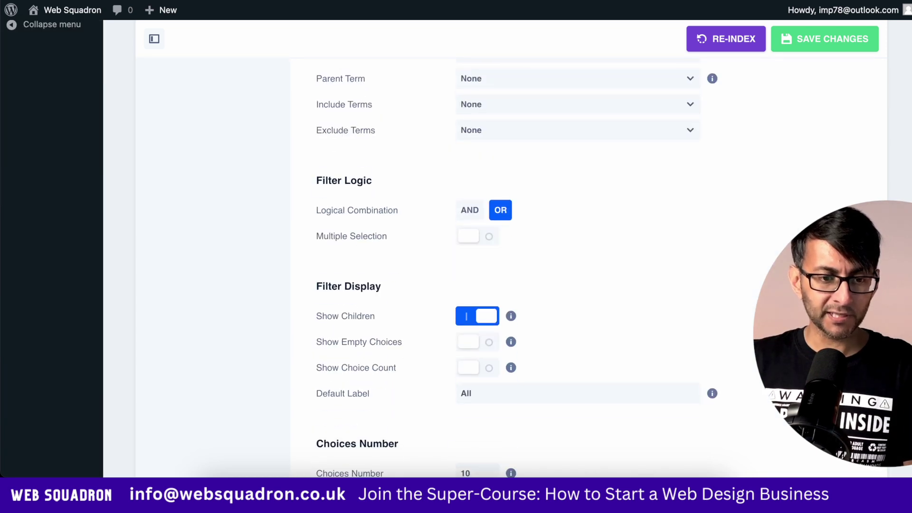
pyautogui.scroll(10, 475, 266)
pyautogui.click(824, 46)
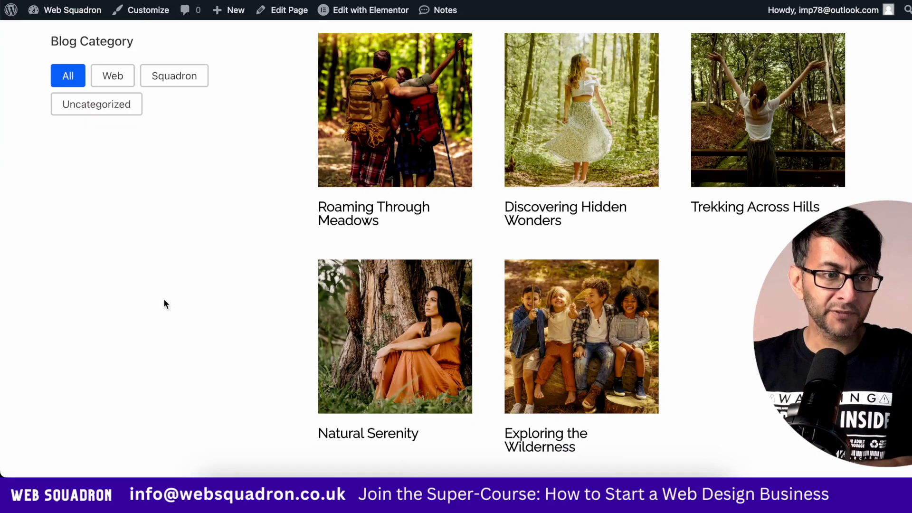
pyautogui.click(176, 81)
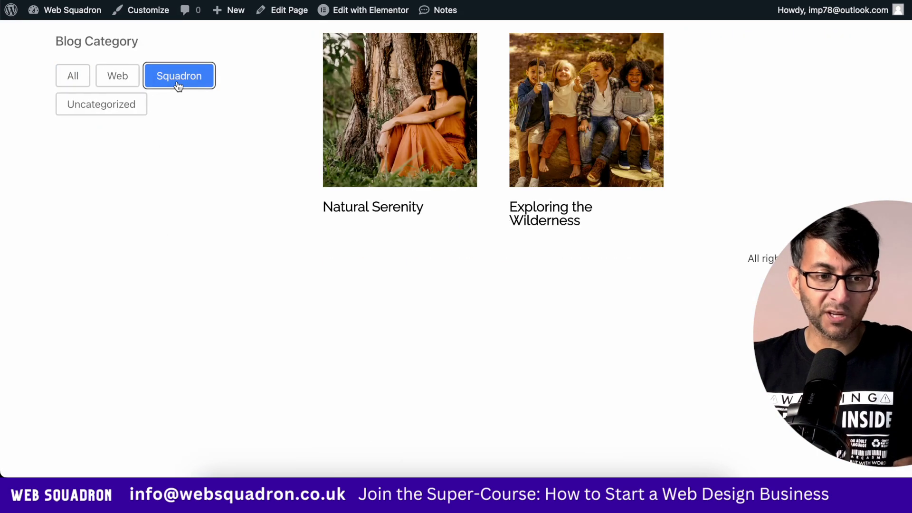
pyautogui.click(73, 78)
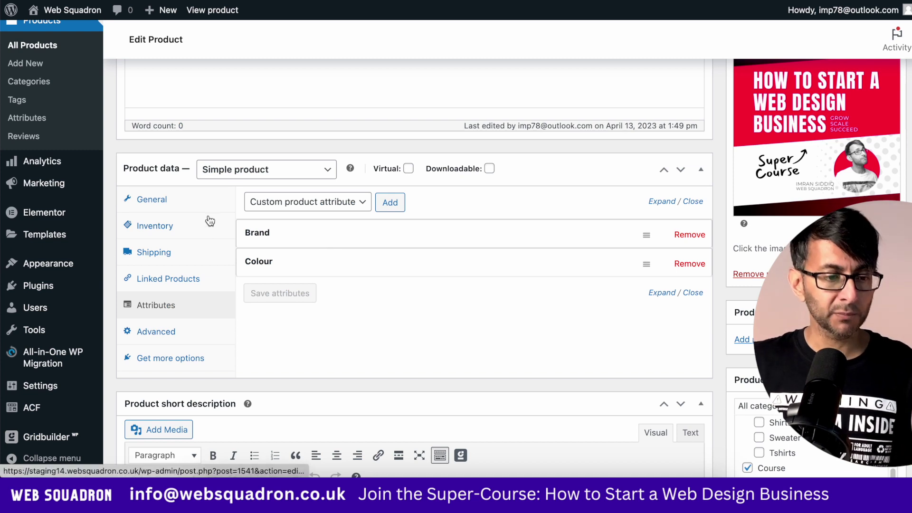
# Expand Item3's Brand and Colour attributes, confirming Colour is Red, then collapse Colour
pyautogui.click(371, 232)
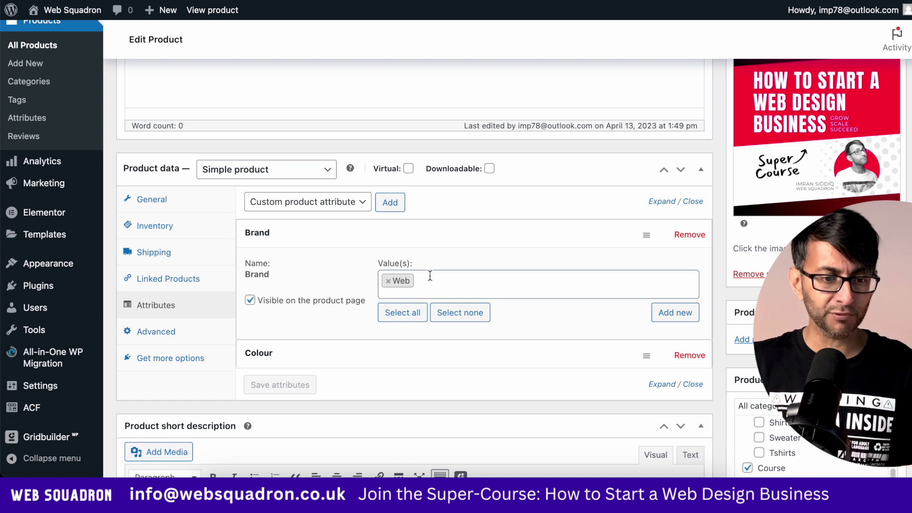
pyautogui.click(389, 237)
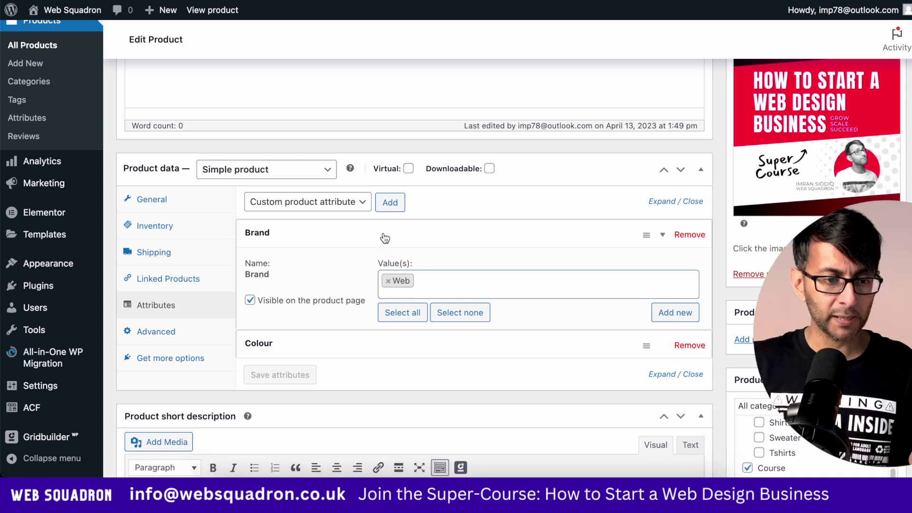
pyautogui.click(331, 271)
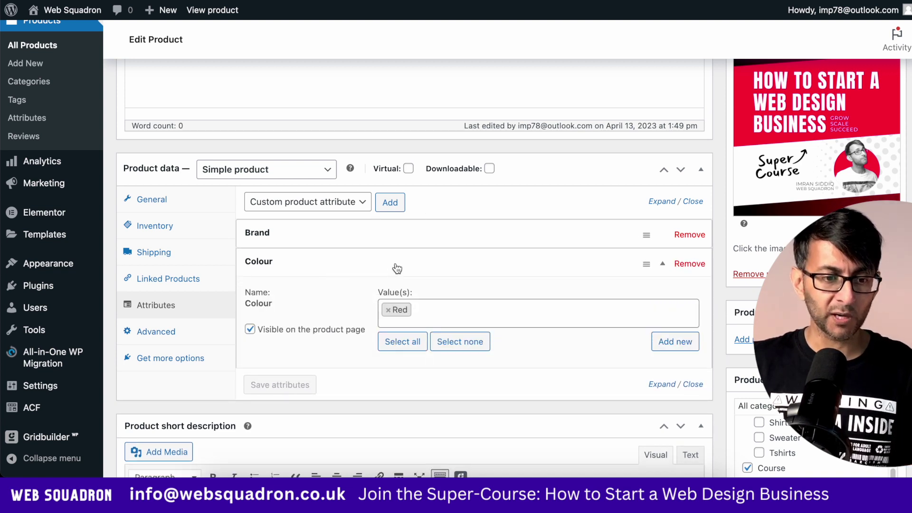
pyautogui.click(396, 267)
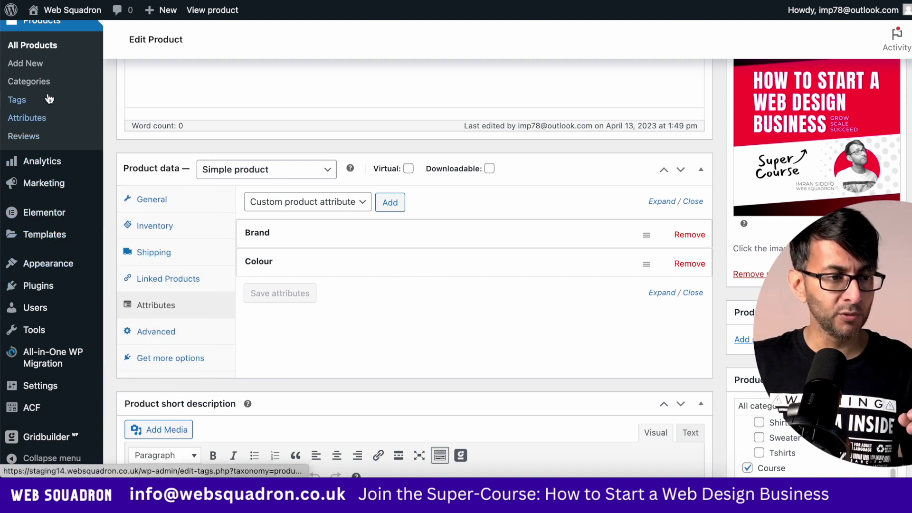
# Review the store's Brand and Colour product attributes under Products > Attributes
pyautogui.click(43, 125)
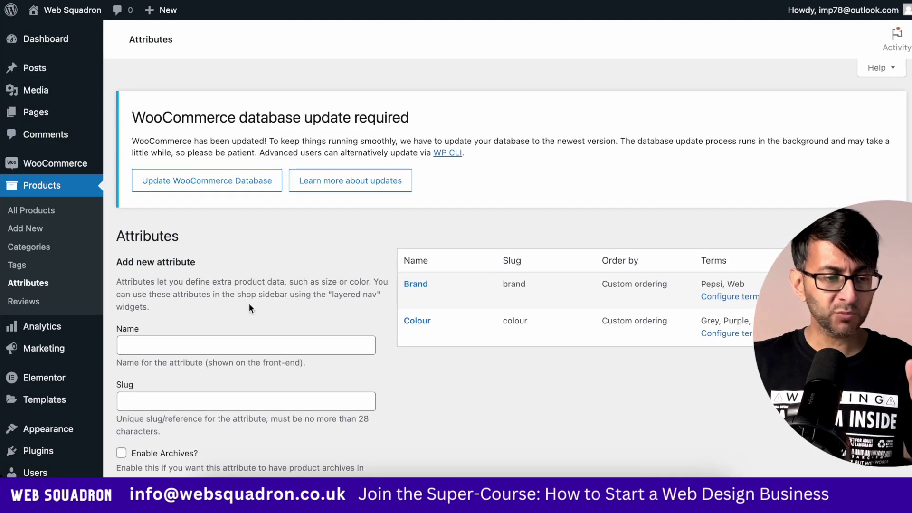
pyautogui.scroll(-5, 249, 303)
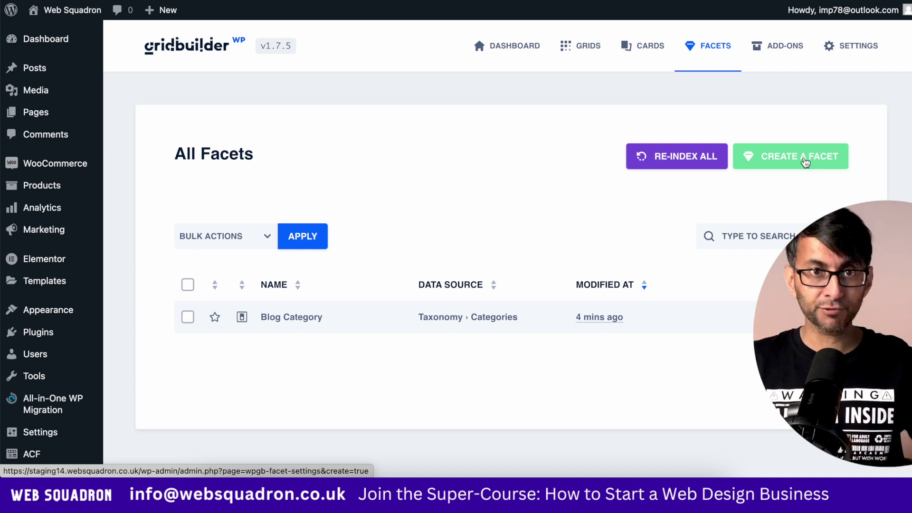
# Create a new facet named and titled 'Shop Category' and save it
pyautogui.click(805, 163)
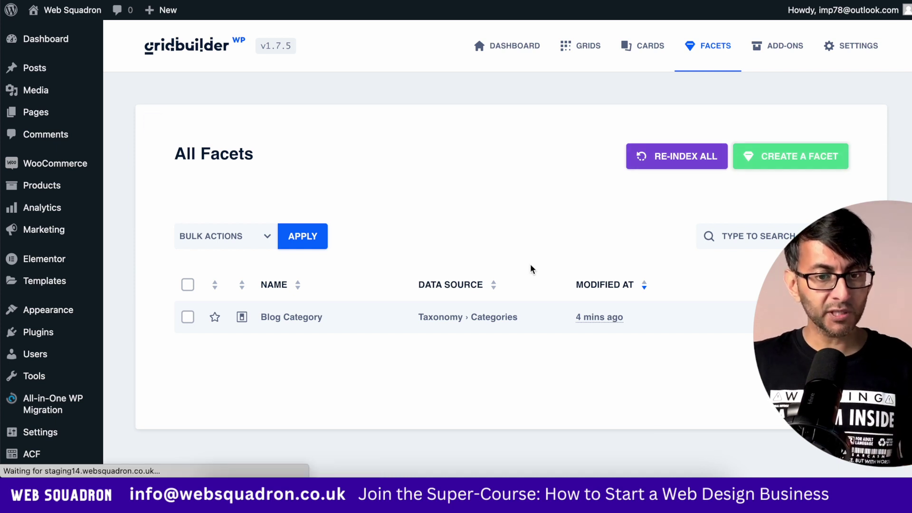
pyautogui.tripleClick(551, 245)
pyautogui.write('Shop Category')
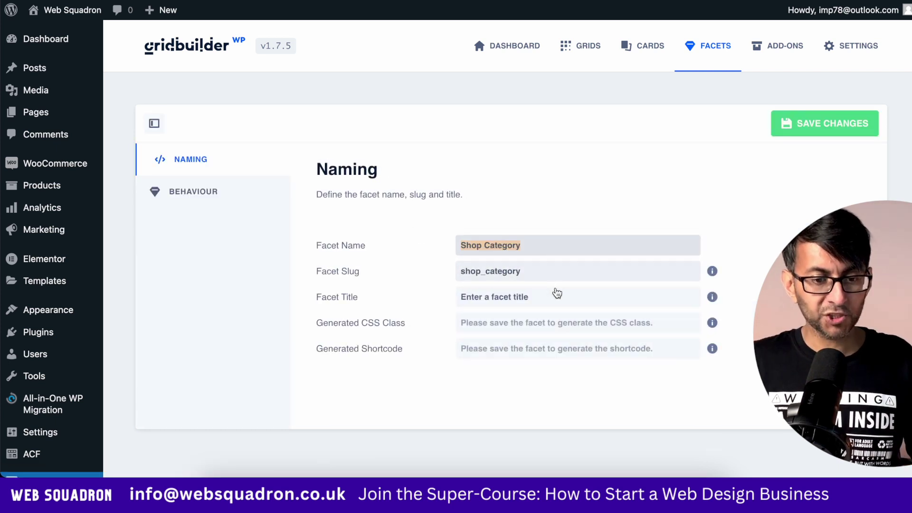
pyautogui.click(553, 297)
pyautogui.write('Shop Category')
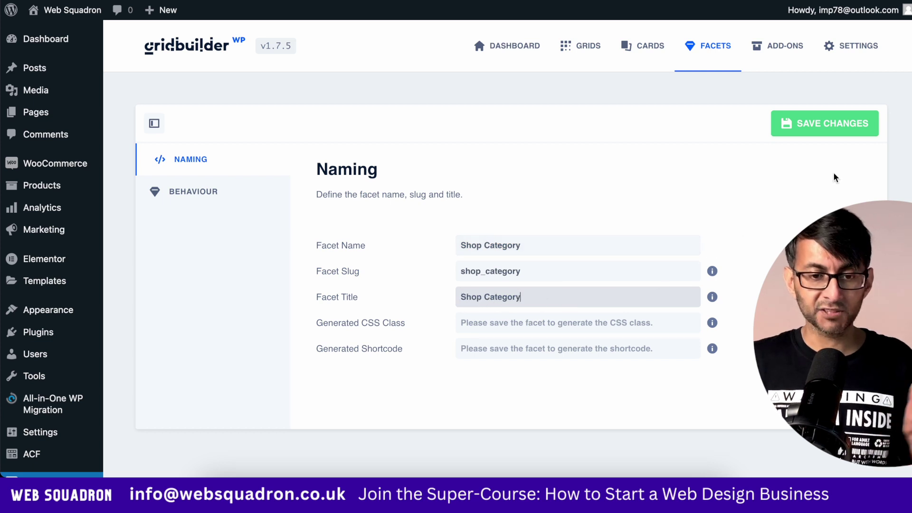
pyautogui.click(847, 123)
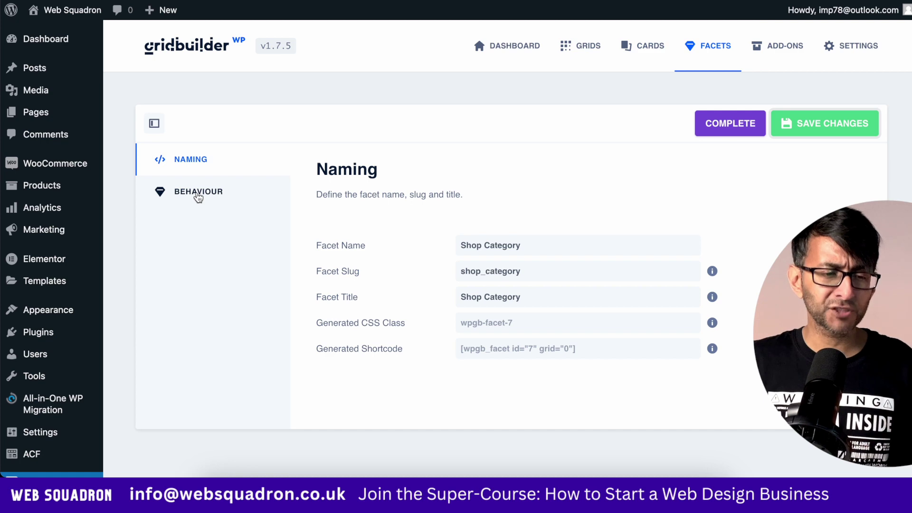
# Make Shop Category a Buttons facet on Product categories with OR logic, and save
pyautogui.click(198, 195)
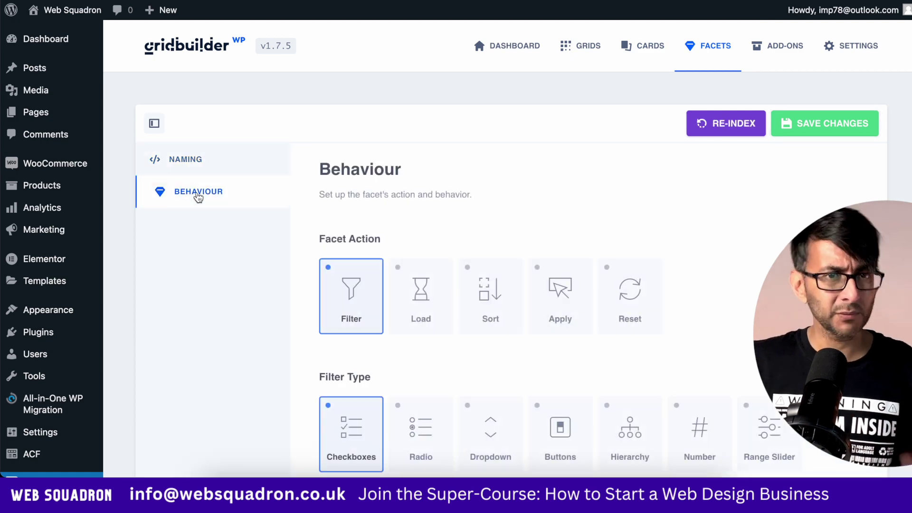
pyautogui.scroll(-3, 503, 354)
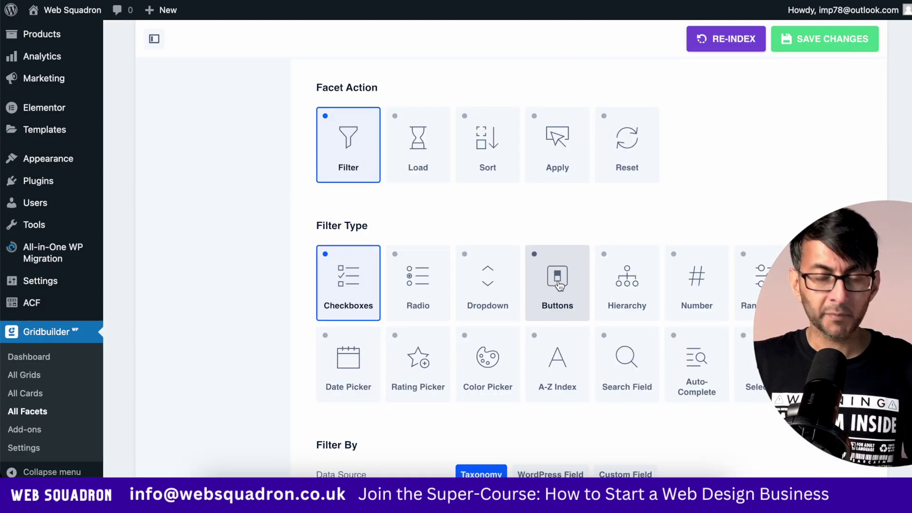
pyautogui.click(557, 285)
pyautogui.scroll(-5, 664, 333)
pyautogui.click(584, 265)
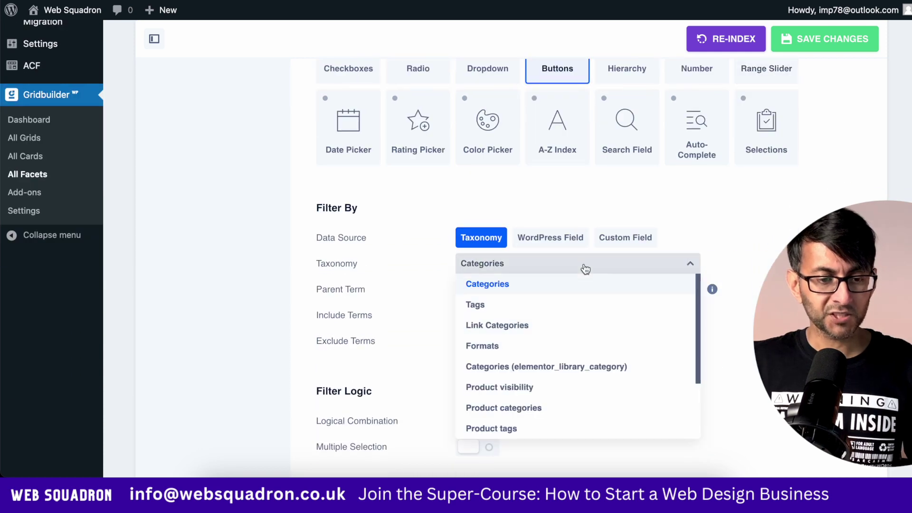
pyautogui.click(551, 410)
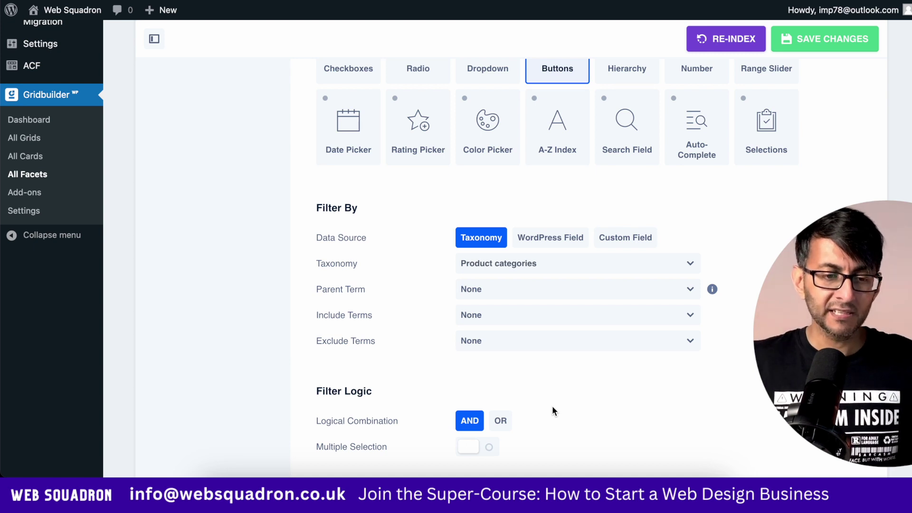
pyautogui.scroll(-3, 564, 392)
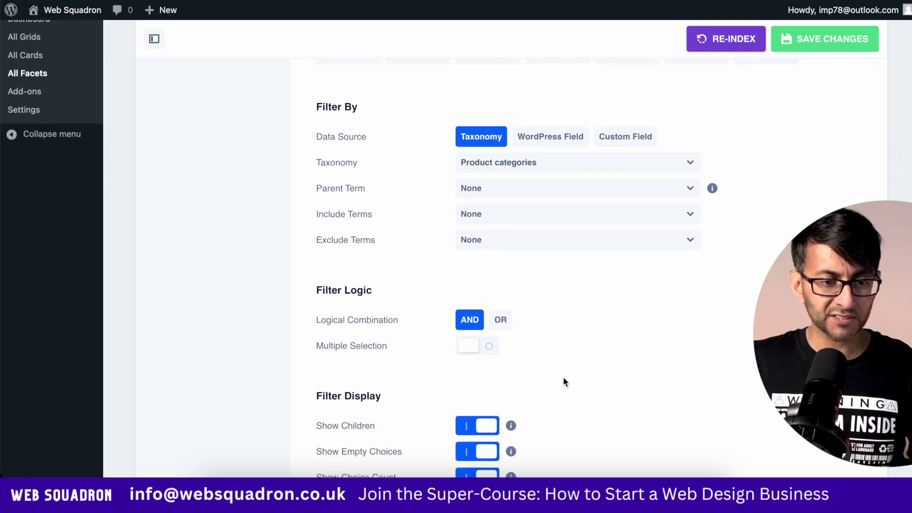
pyautogui.click(500, 322)
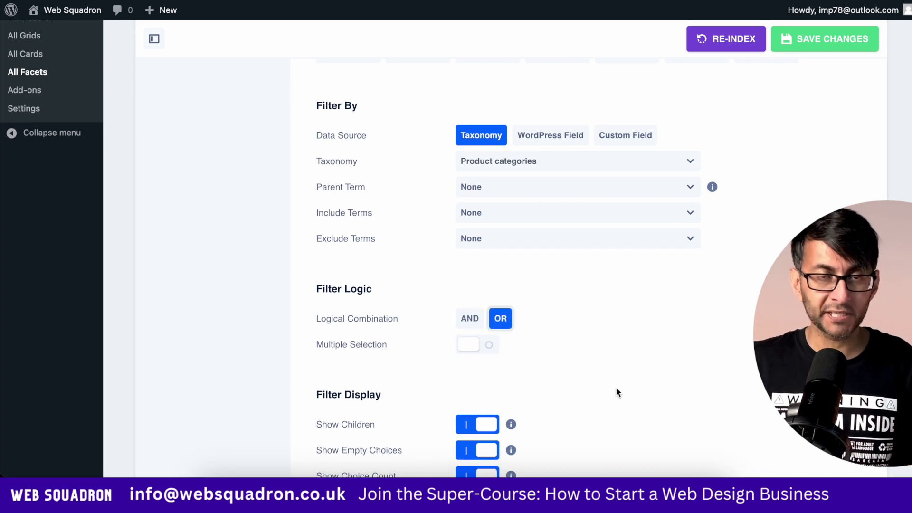
pyautogui.scroll(1, 616, 392)
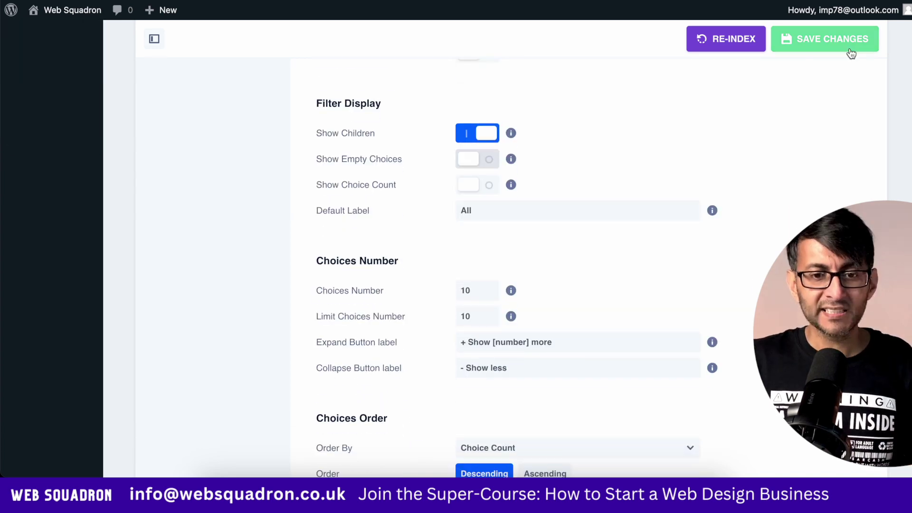
pyautogui.click(848, 52)
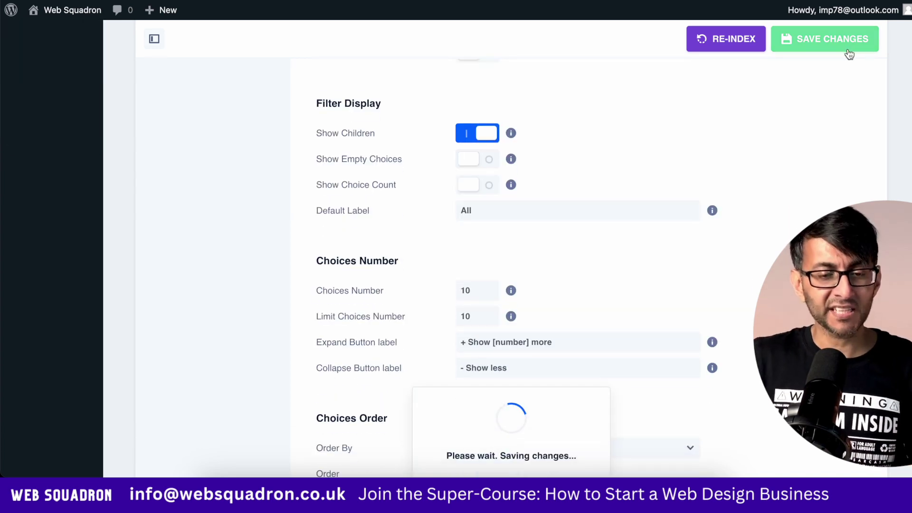
pyautogui.scroll(5, 774, 209)
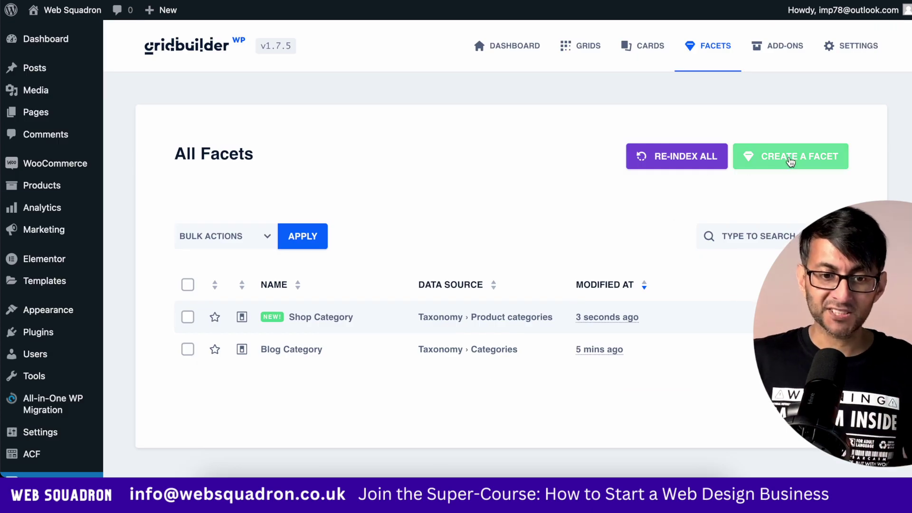
# Create another new facet titled 'Brand'
pyautogui.click(790, 159)
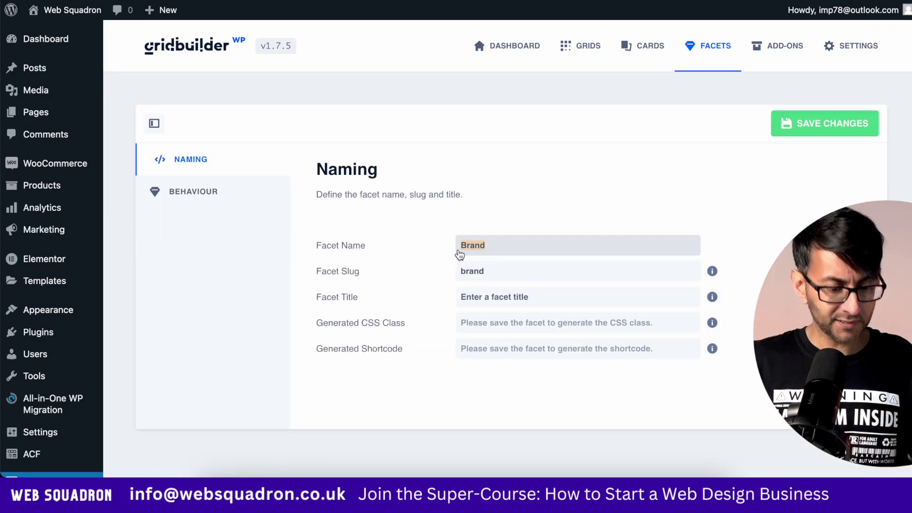
pyautogui.click(498, 296)
pyautogui.write('Brand')
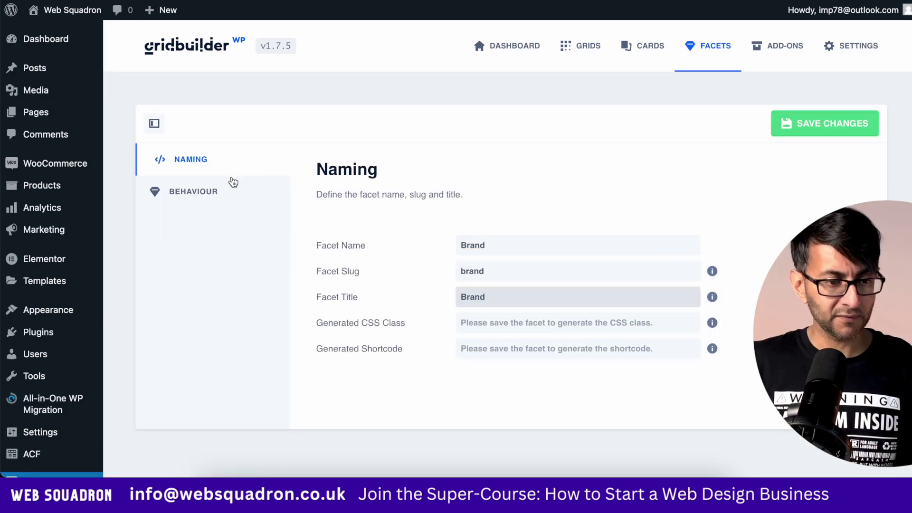
# Set the Brand facet's data source to the Product Brand taxonomy and save it
pyautogui.click(204, 195)
pyautogui.scroll(-4, 622, 368)
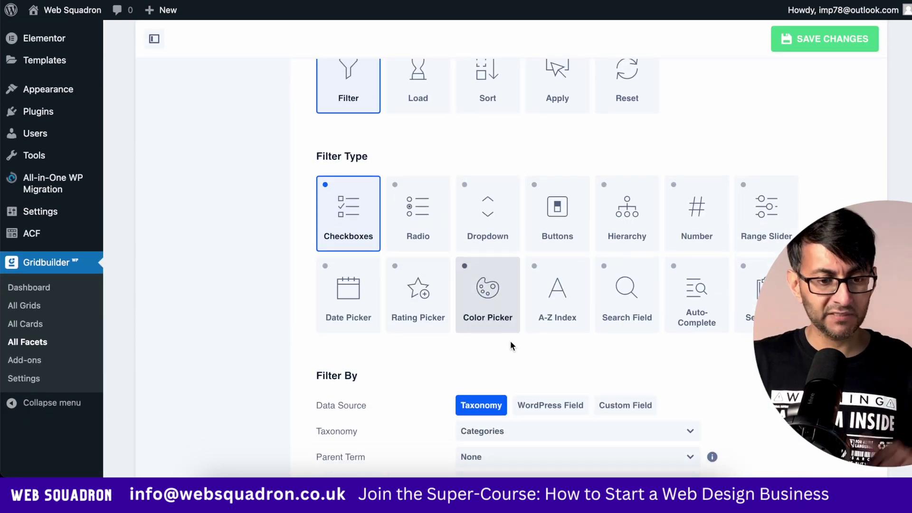
pyautogui.scroll(-3, 600, 381)
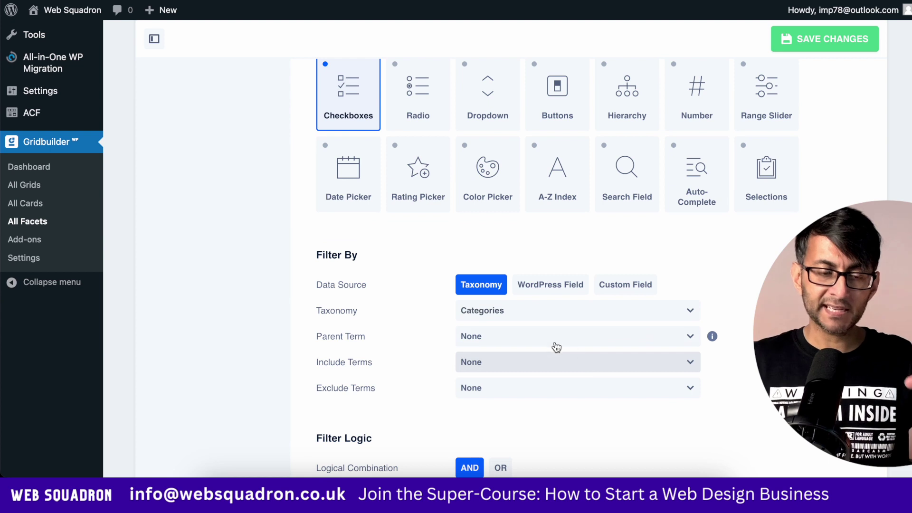
pyautogui.click(550, 288)
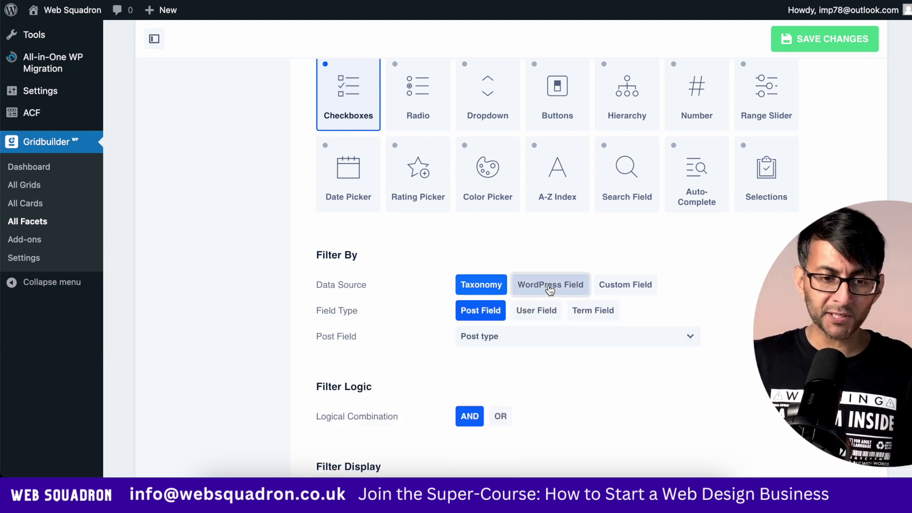
pyautogui.click(628, 288)
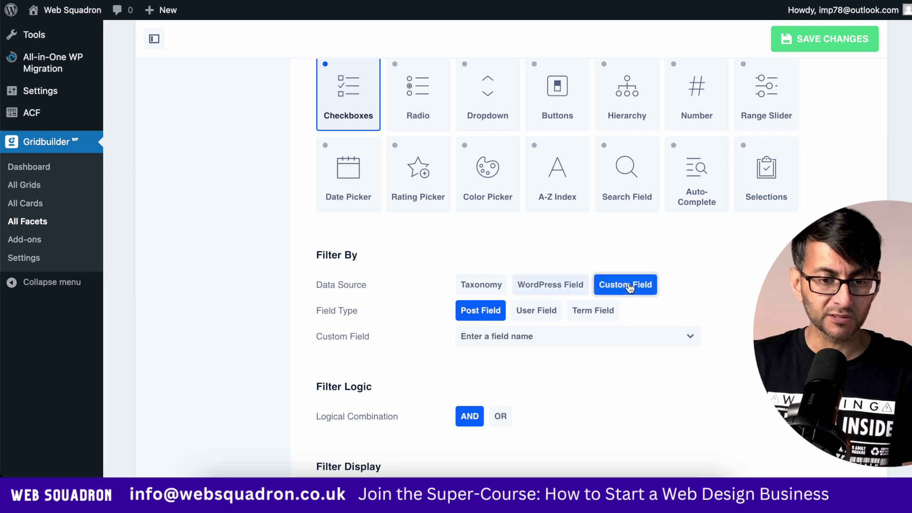
pyautogui.click(482, 288)
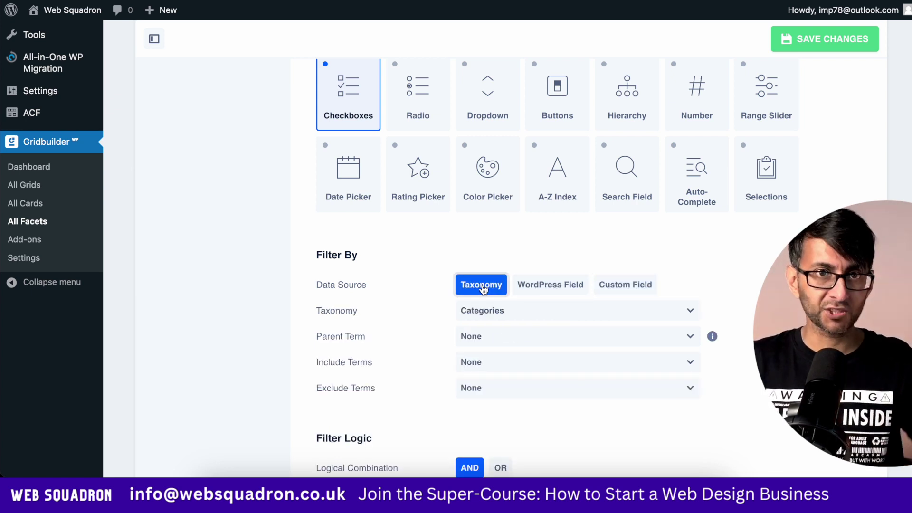
pyautogui.click(578, 312)
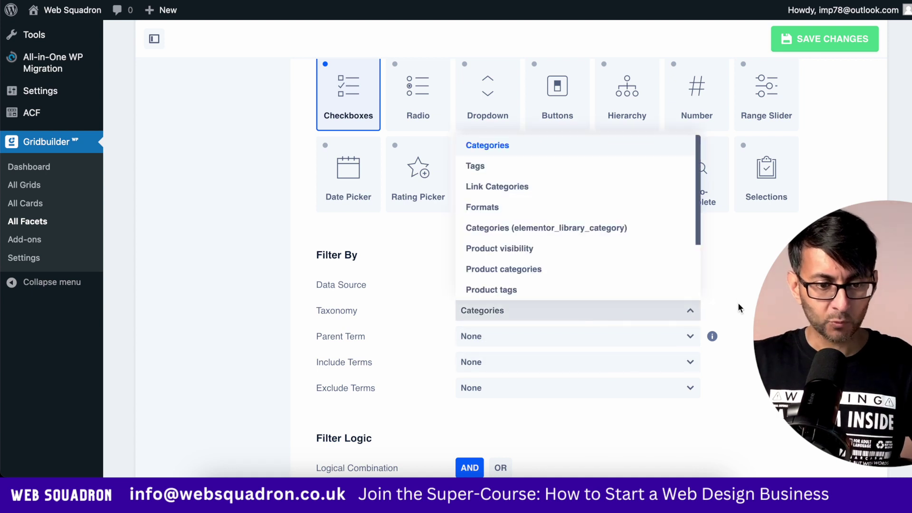
pyautogui.moveTo(698, 195); pyautogui.dragTo(698, 252)
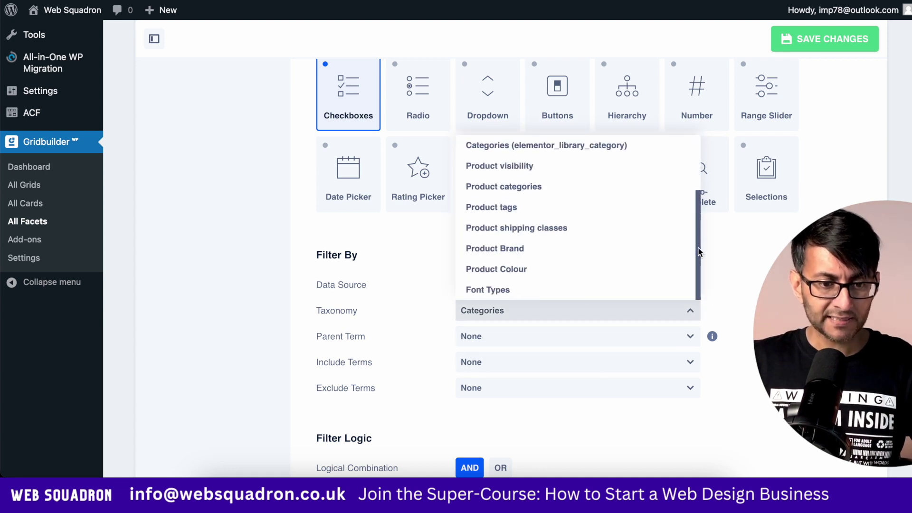
pyautogui.click(572, 252)
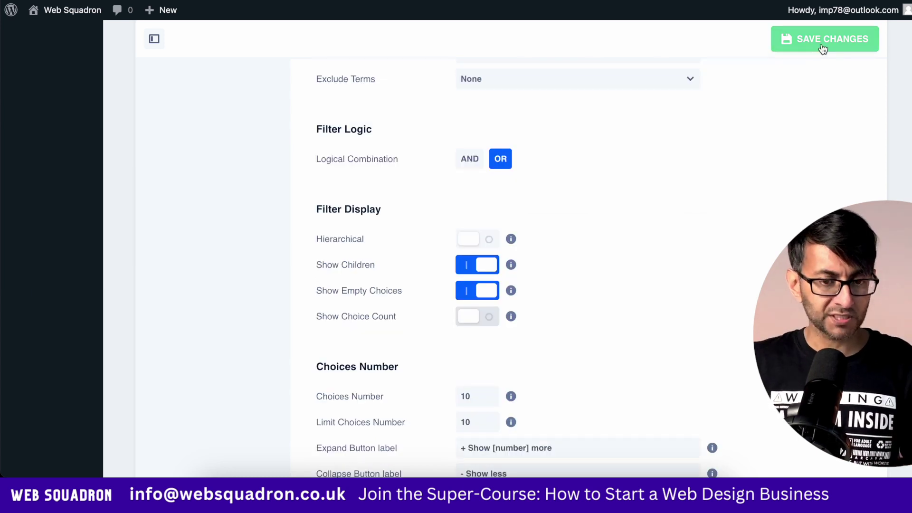
pyautogui.click(823, 45)
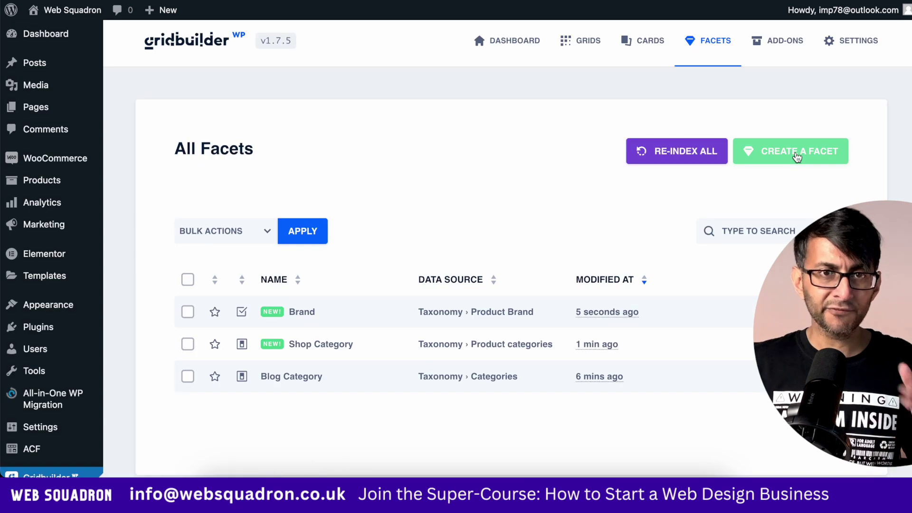
pyautogui.click(796, 157)
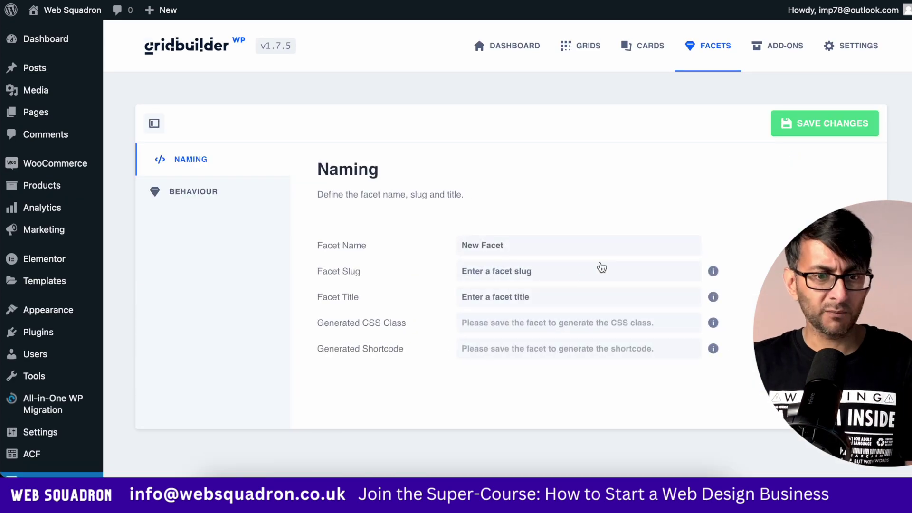
# Make the new facet a Color Picker filter
pyautogui.click(535, 246)
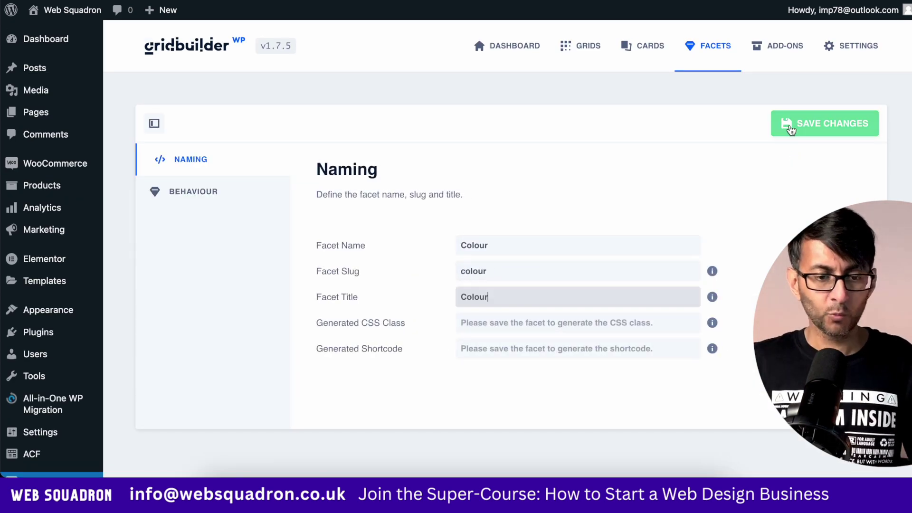
pyautogui.click(234, 190)
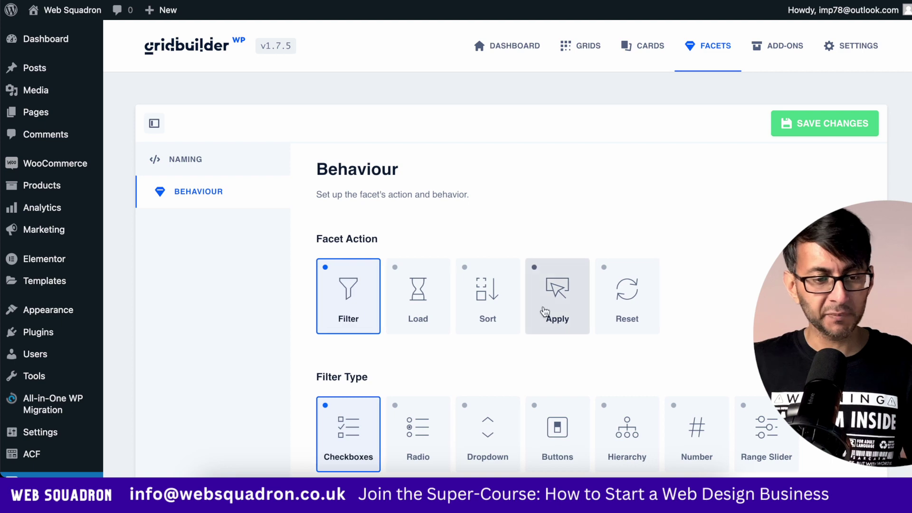
pyautogui.scroll(-1, 528, 343)
pyautogui.scroll(-5, 528, 344)
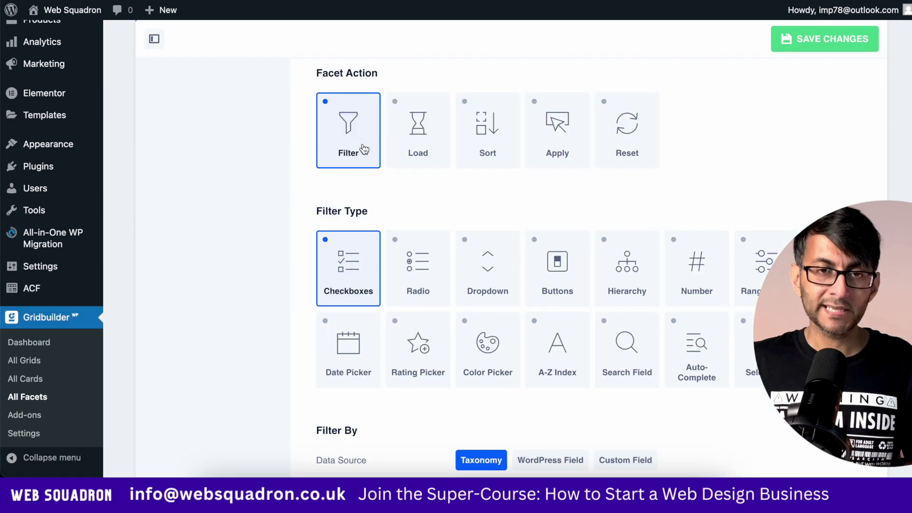
pyautogui.click(496, 347)
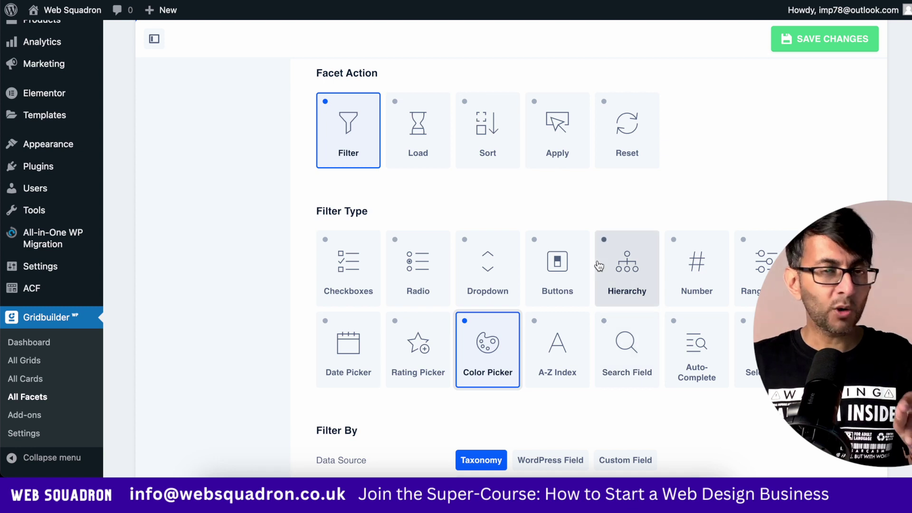
# Set the colour facet's taxonomy to Product Colour
pyautogui.scroll(-8, 606, 285)
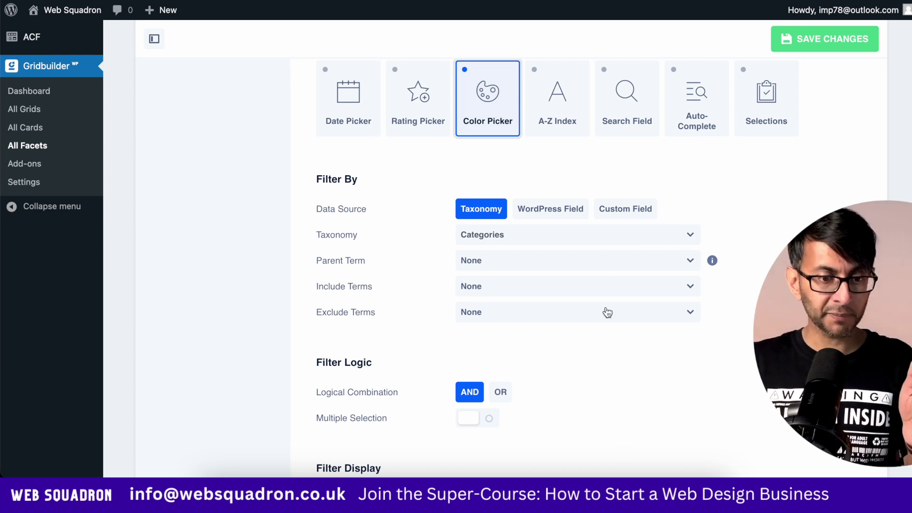
pyautogui.click(605, 235)
pyautogui.scroll(-1, 630, 376)
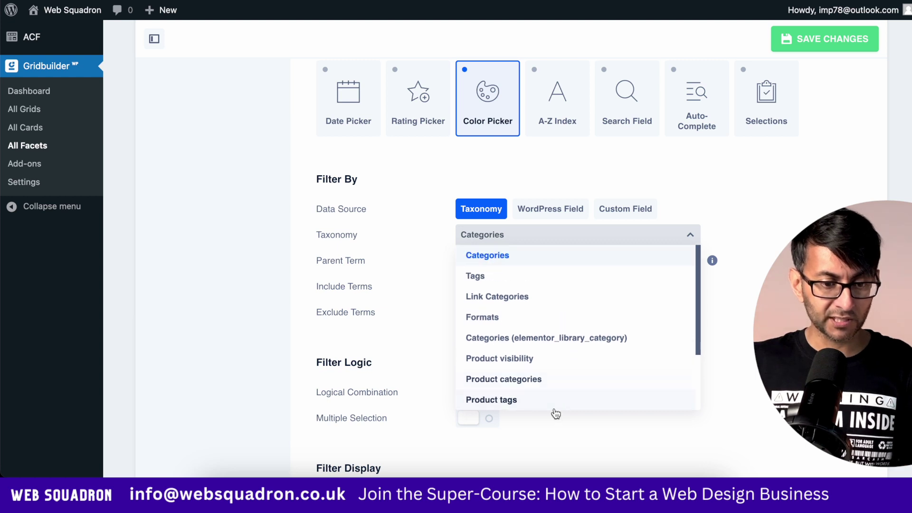
pyautogui.scroll(-2, 558, 380)
pyautogui.scroll(-2, 542, 391)
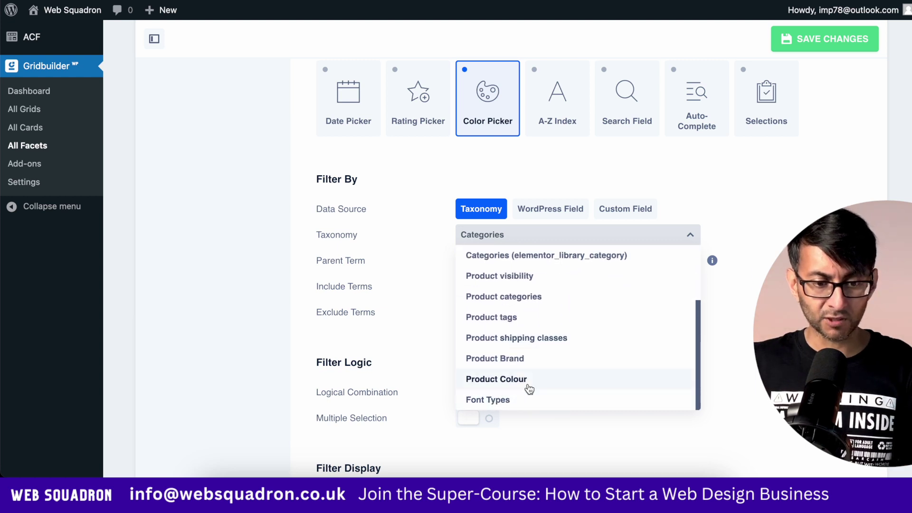
pyautogui.click(535, 382)
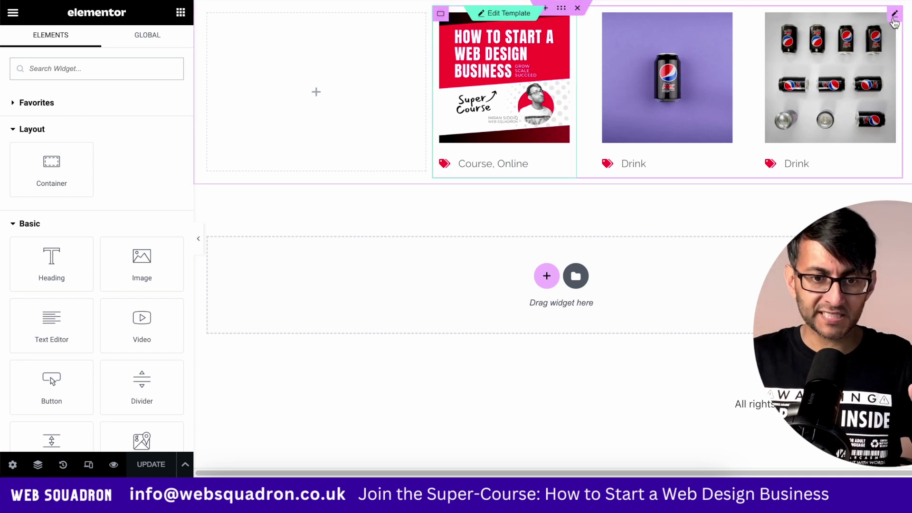
pyautogui.click(893, 13)
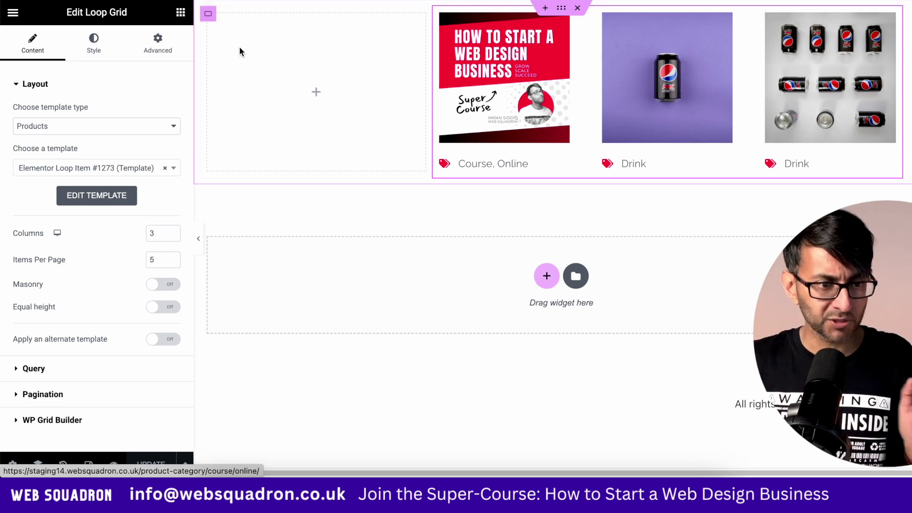
# Place a Facet widget in the empty column beside the grid and duplicate it twice
pyautogui.click(180, 12)
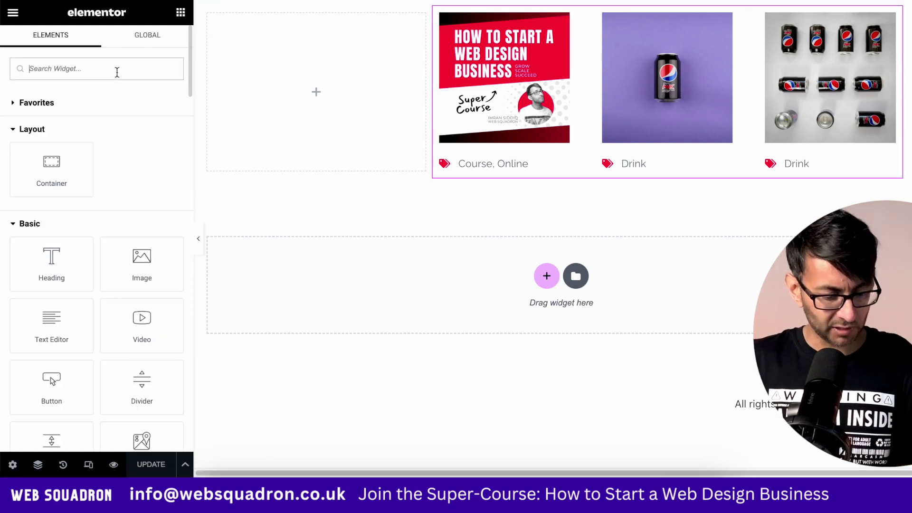
pyautogui.write('acet')
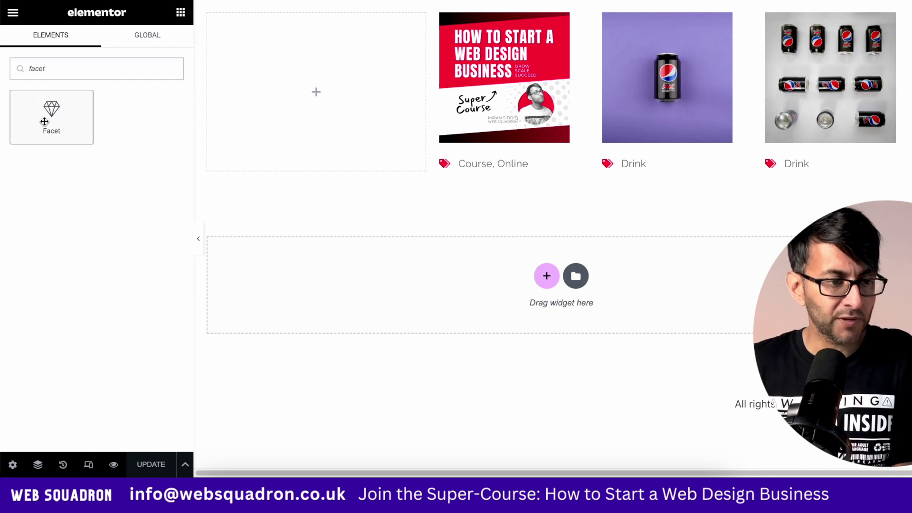
pyautogui.moveTo(48, 117); pyautogui.dragTo(284, 107)
pyautogui.rightClick(315, 66)
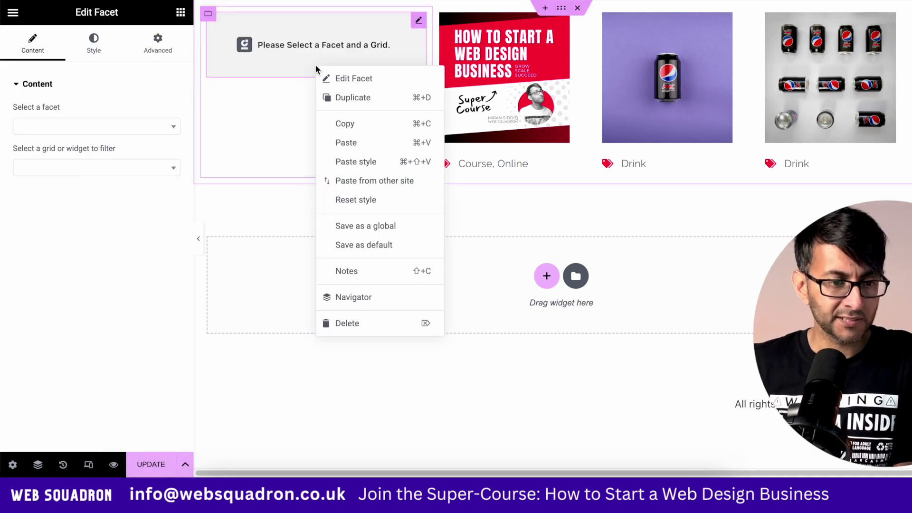
pyautogui.click(367, 97)
pyautogui.rightClick(313, 106)
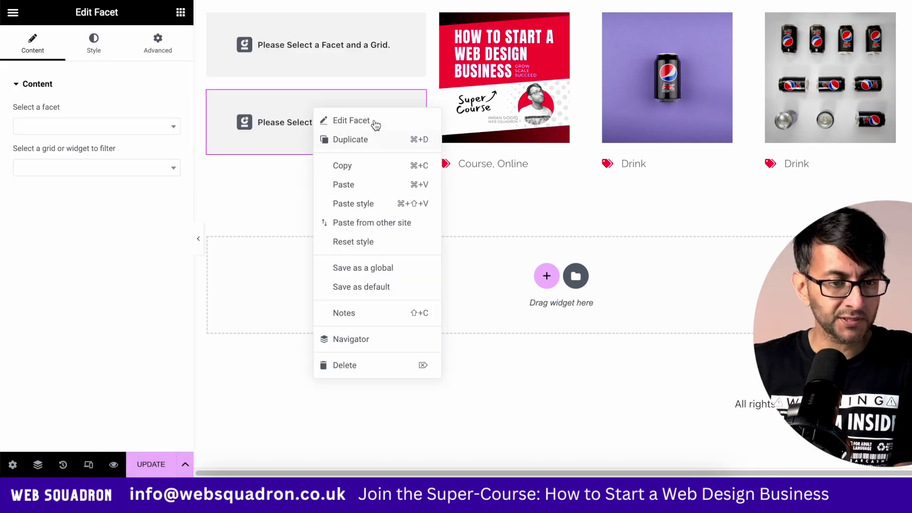
pyautogui.click(373, 139)
# Set the top facet widget to Shop Category filtering Loop Grid (97a81f5)
pyautogui.click(416, 21)
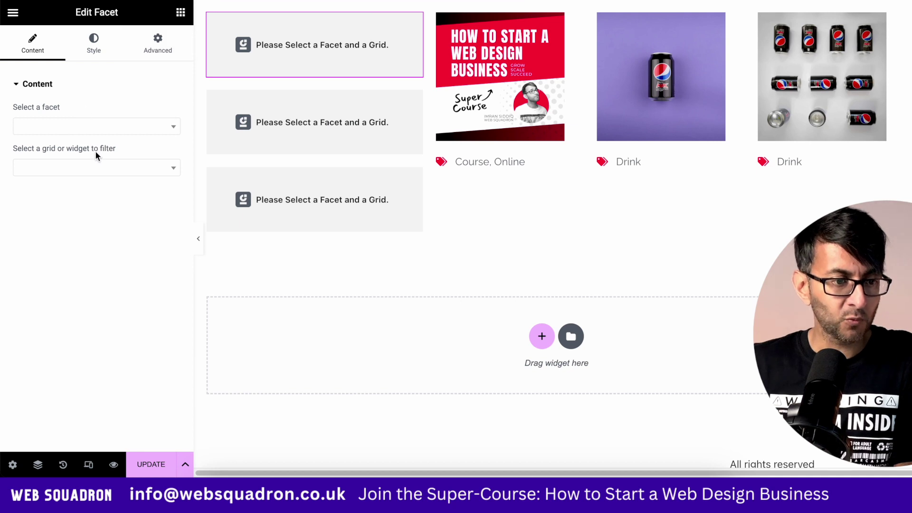
pyautogui.click(110, 127)
pyautogui.click(90, 180)
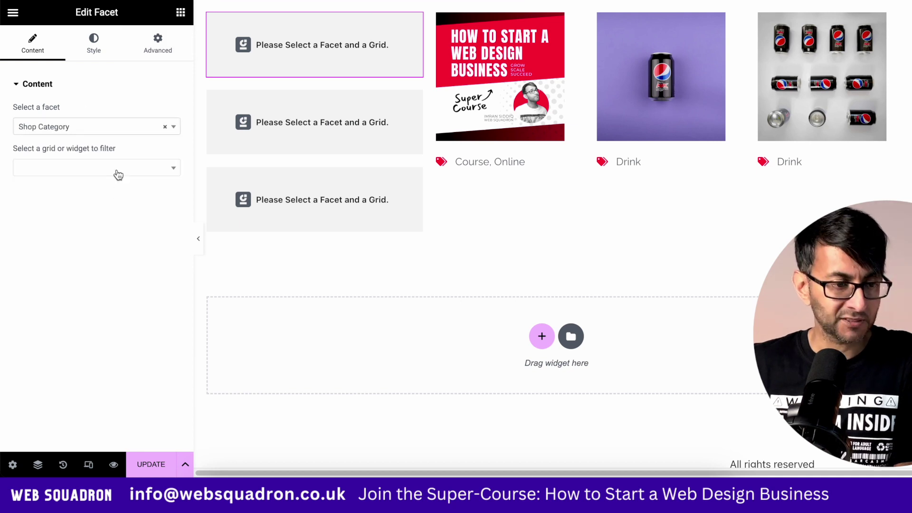
pyautogui.click(119, 168)
pyautogui.click(101, 221)
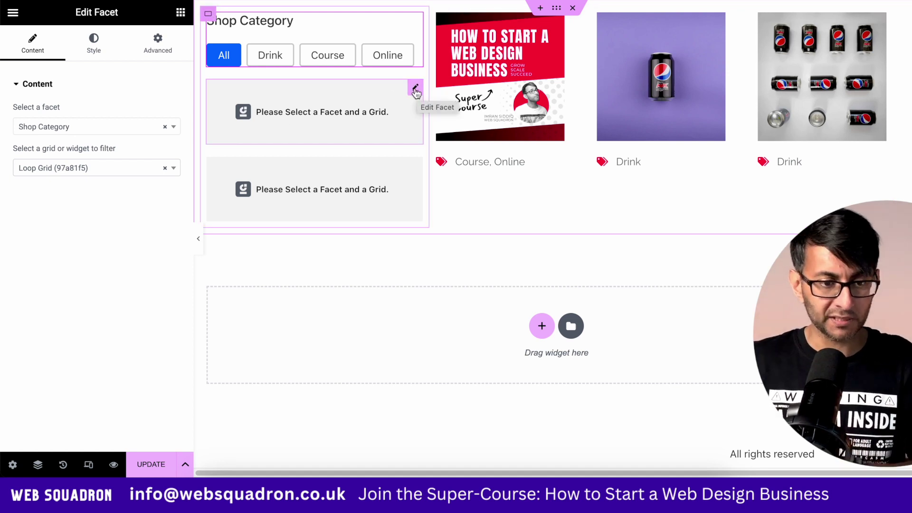
# Set the second facet widget to Brand filtering the loop grid
pyautogui.click(415, 89)
pyautogui.click(93, 125)
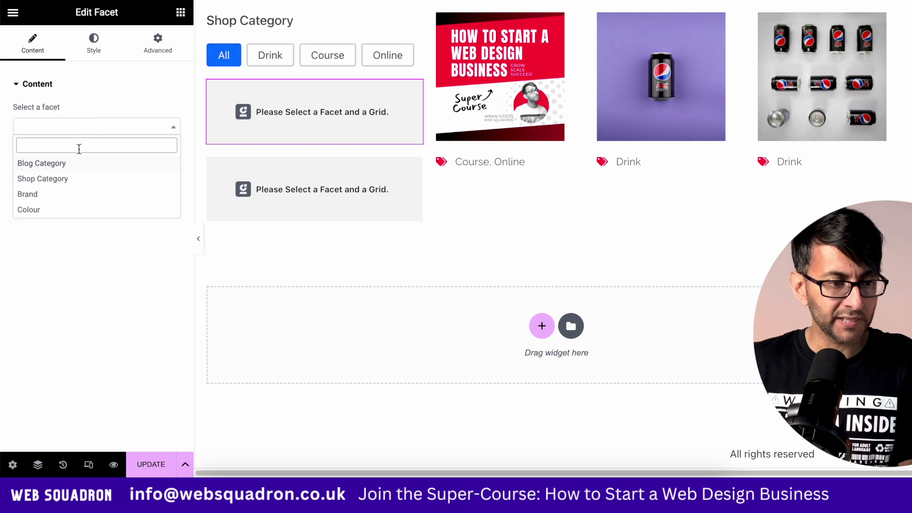
pyautogui.click(75, 194)
pyautogui.click(148, 170)
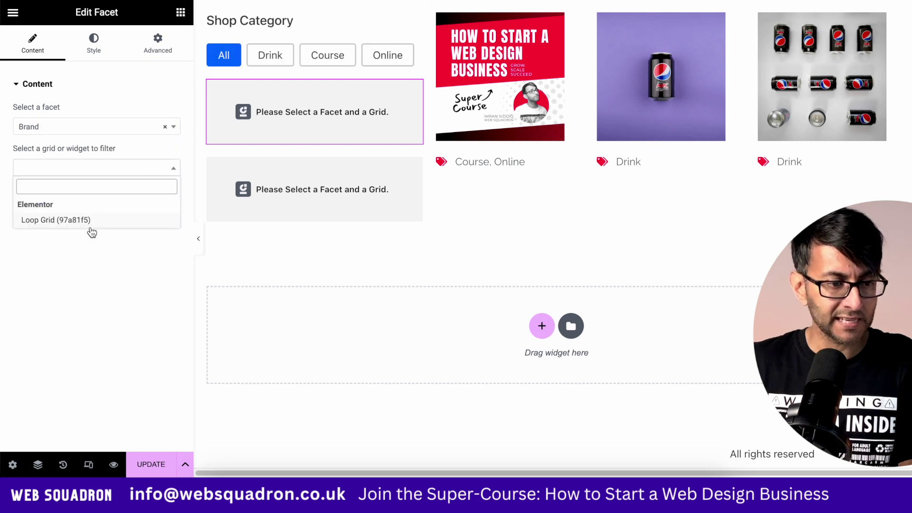
pyautogui.click(71, 220)
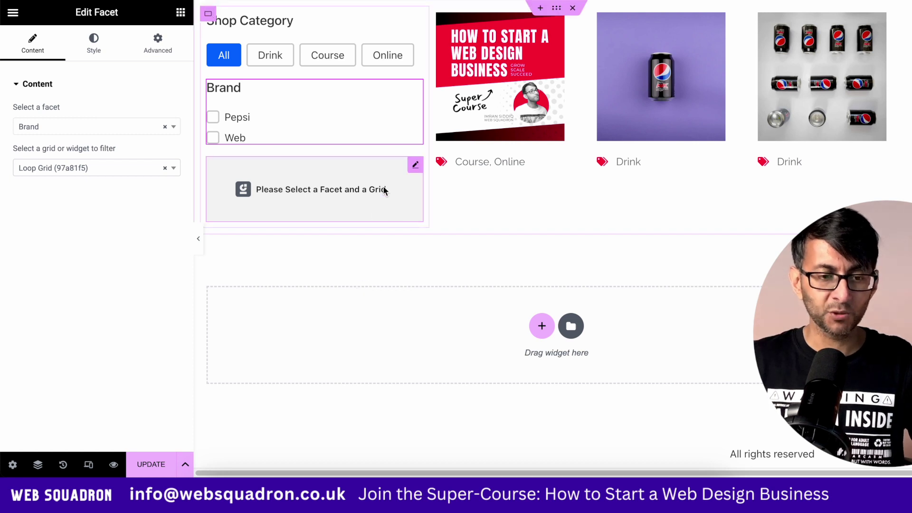
# Set the third facet widget to Colour filtering the loop grid
pyautogui.click(413, 166)
pyautogui.click(82, 130)
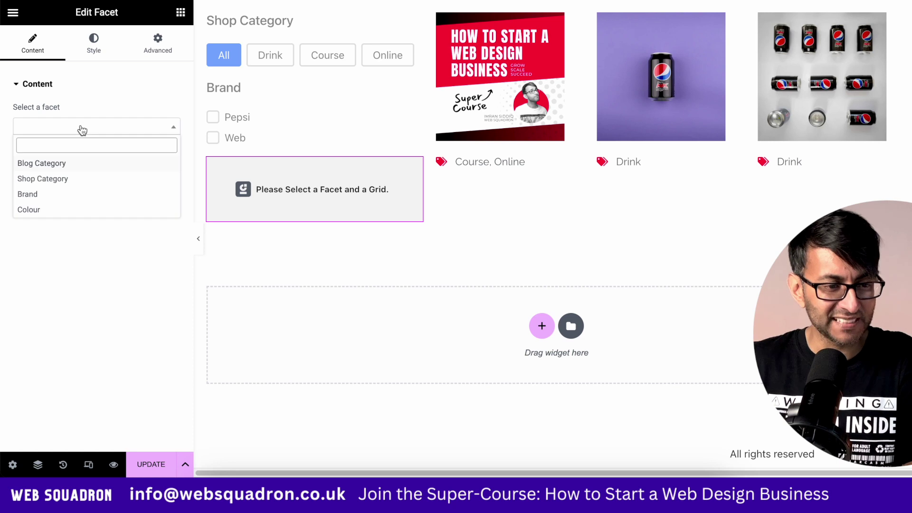
pyautogui.click(72, 209)
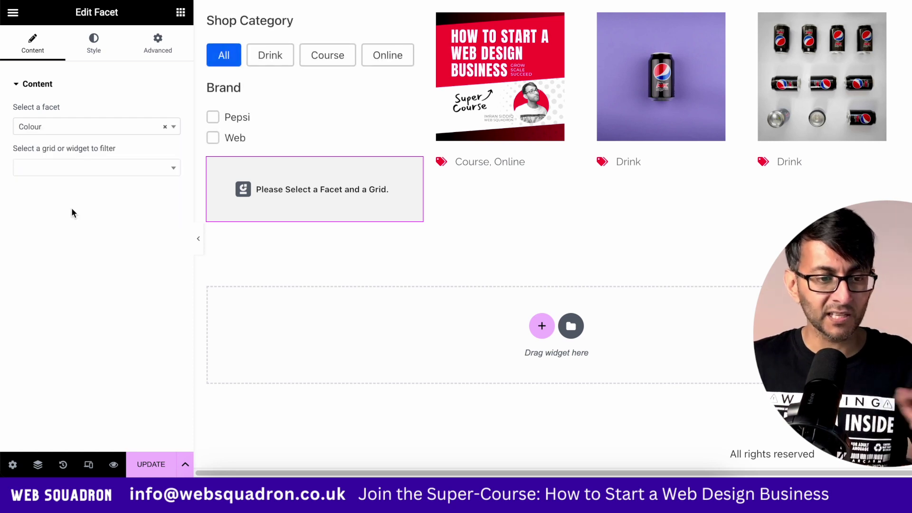
pyautogui.click(114, 172)
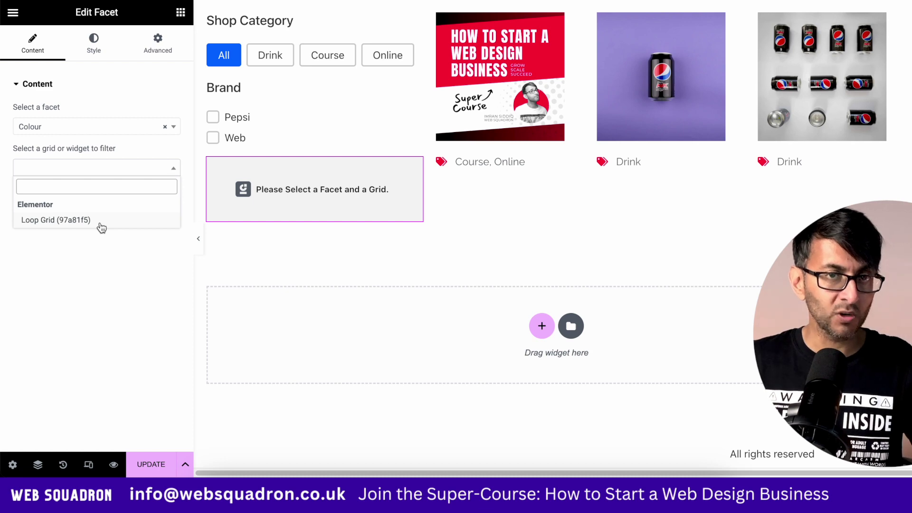
pyautogui.click(71, 220)
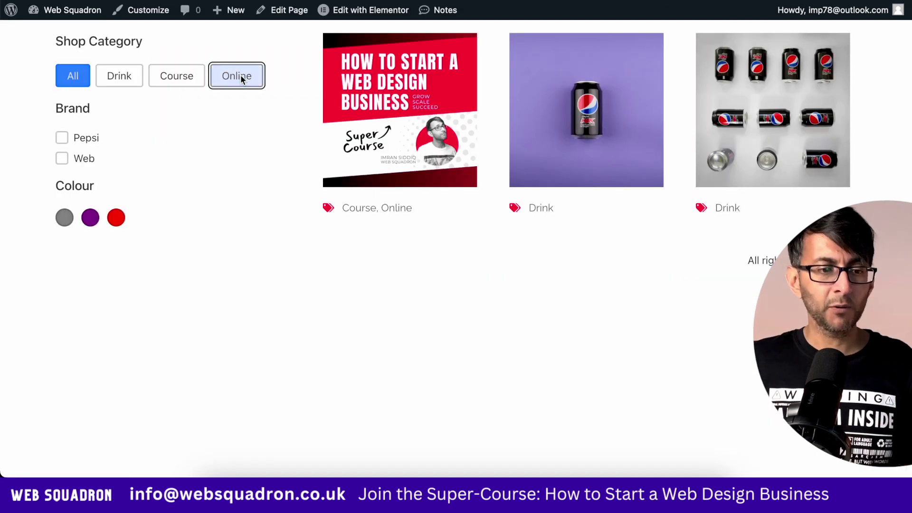
# Filter the shop by Online, Drink, then Course, and return to All categories
pyautogui.click(240, 77)
pyautogui.click(129, 74)
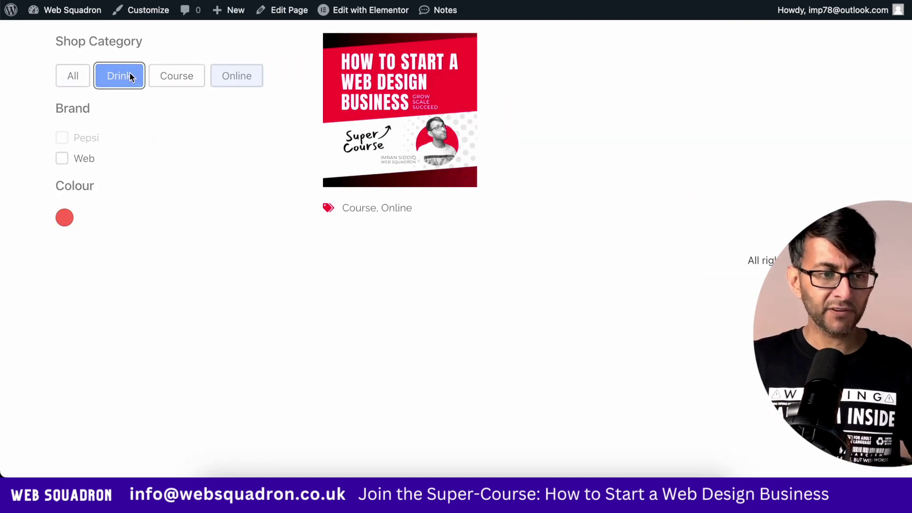
pyautogui.click(195, 79)
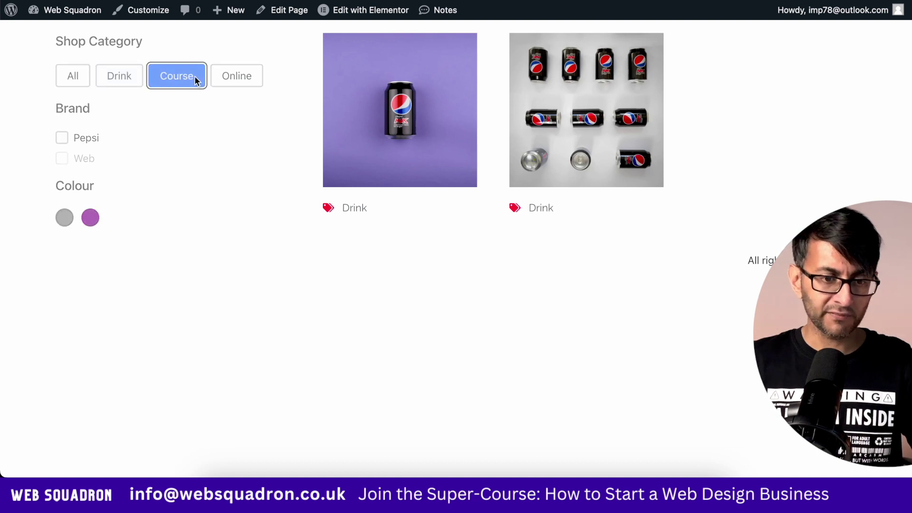
pyautogui.click(74, 79)
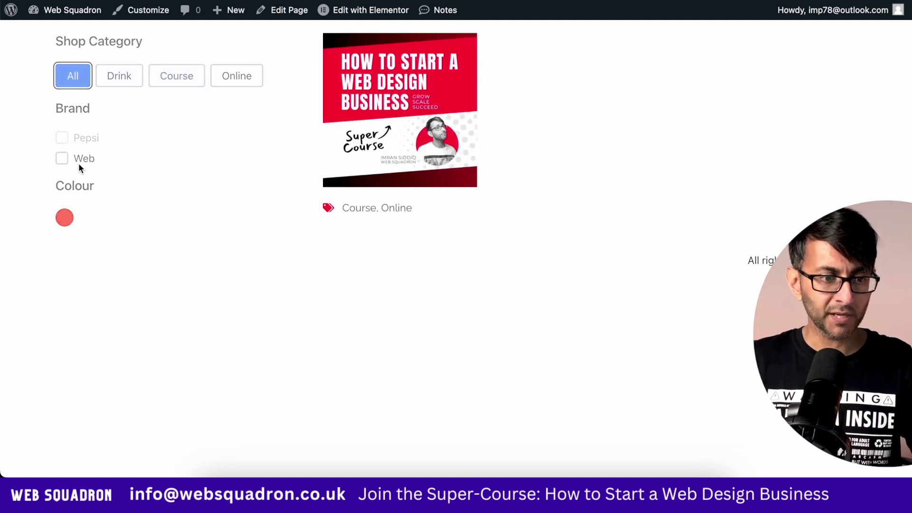
# Tick and untick the Pepsi brand, then filter to grey products
pyautogui.click(91, 140)
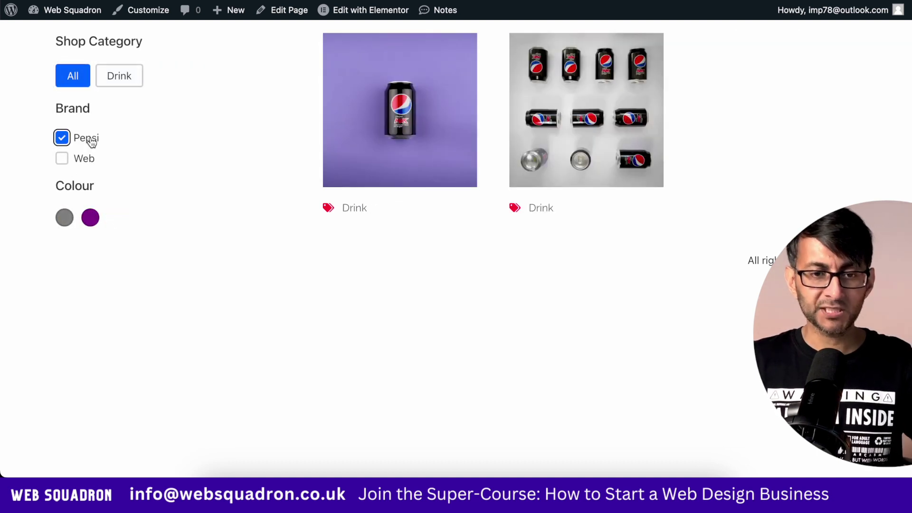
pyautogui.click(89, 138)
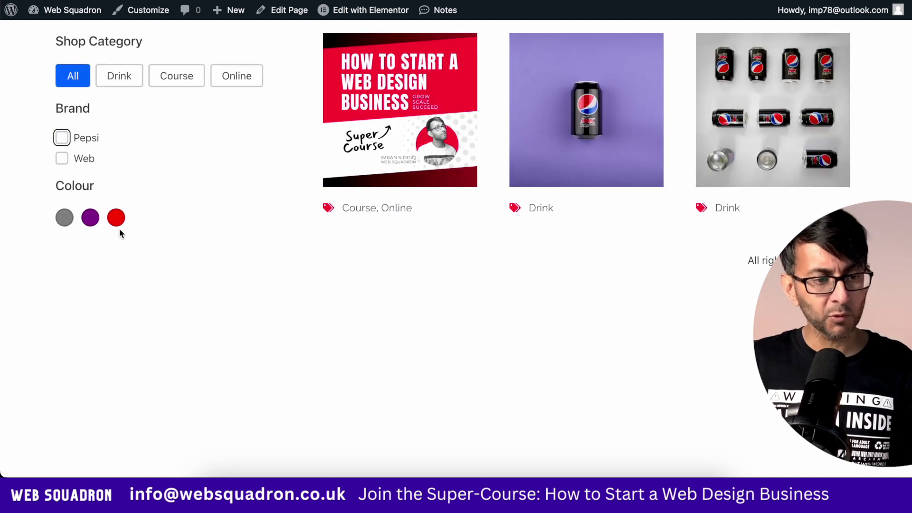
pyautogui.click(69, 219)
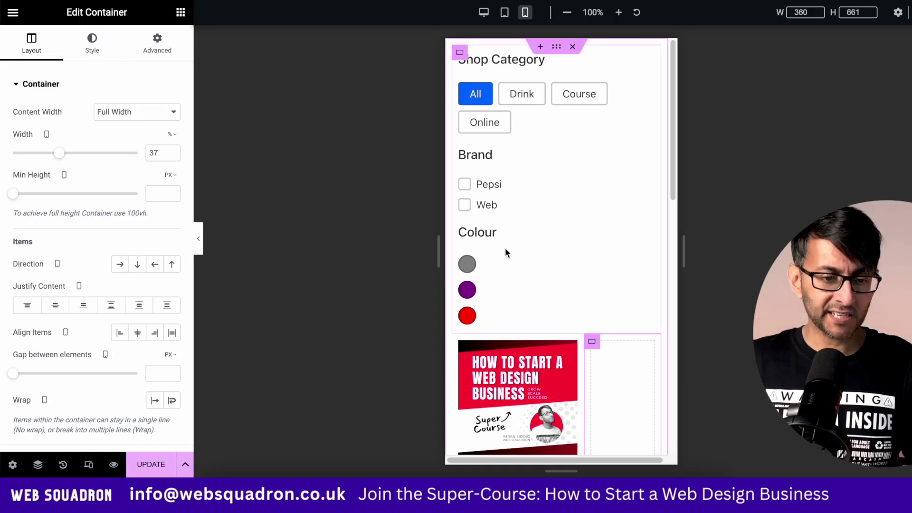
# Move the Colour facet into the narrow column beside the product grid in mobile view
pyautogui.moveTo(494, 233); pyautogui.dragTo(613, 393)
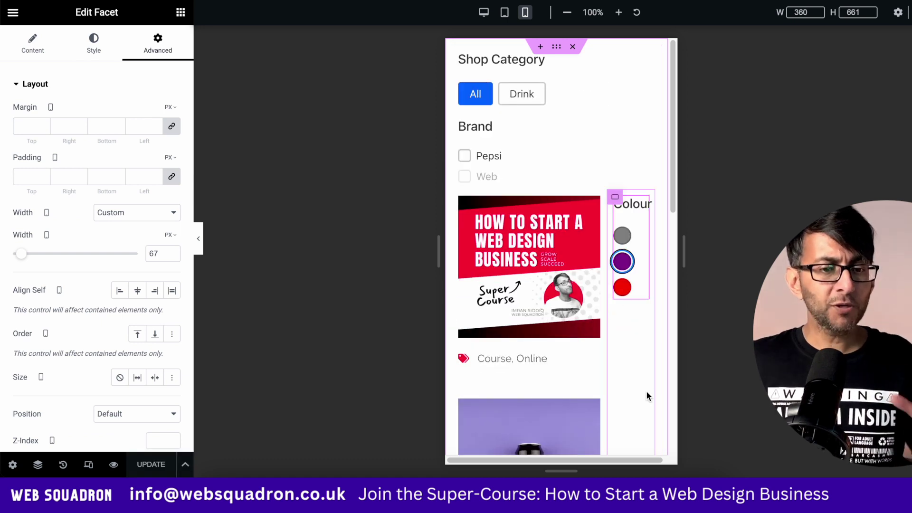